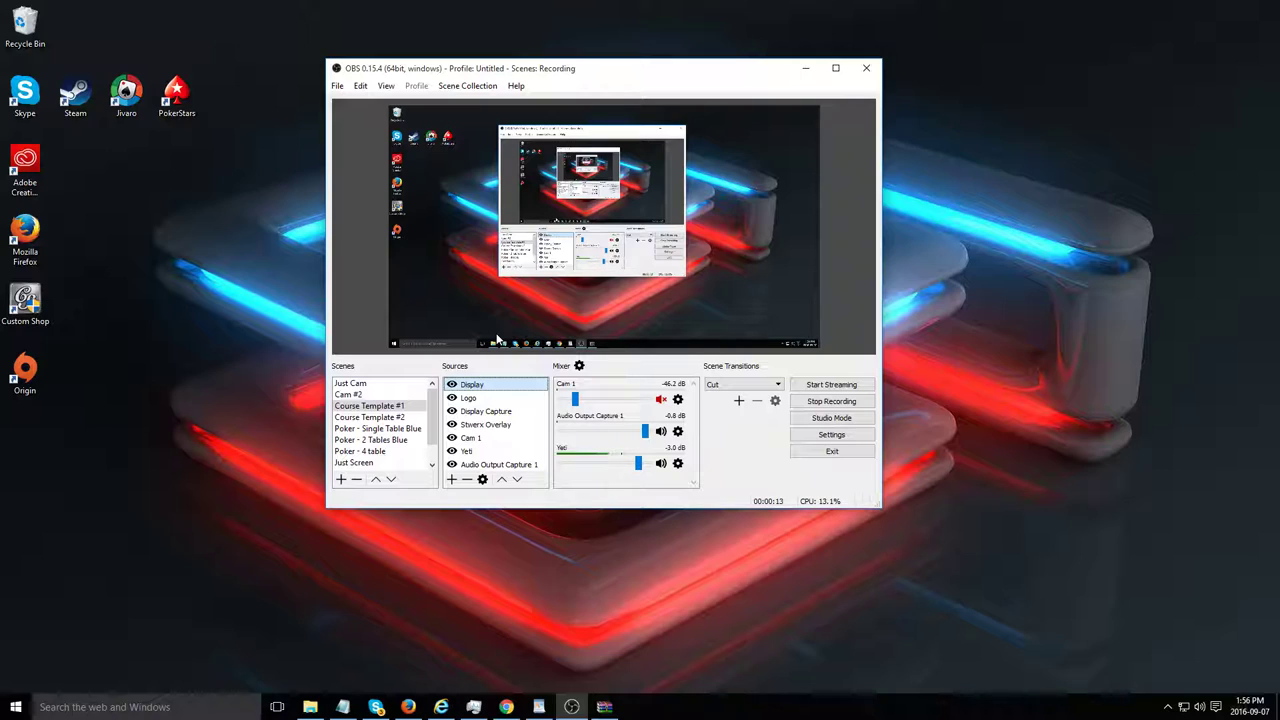
- Select the Display source and maximize the OBS window to fill the screen
click(537, 385)
click(836, 68)
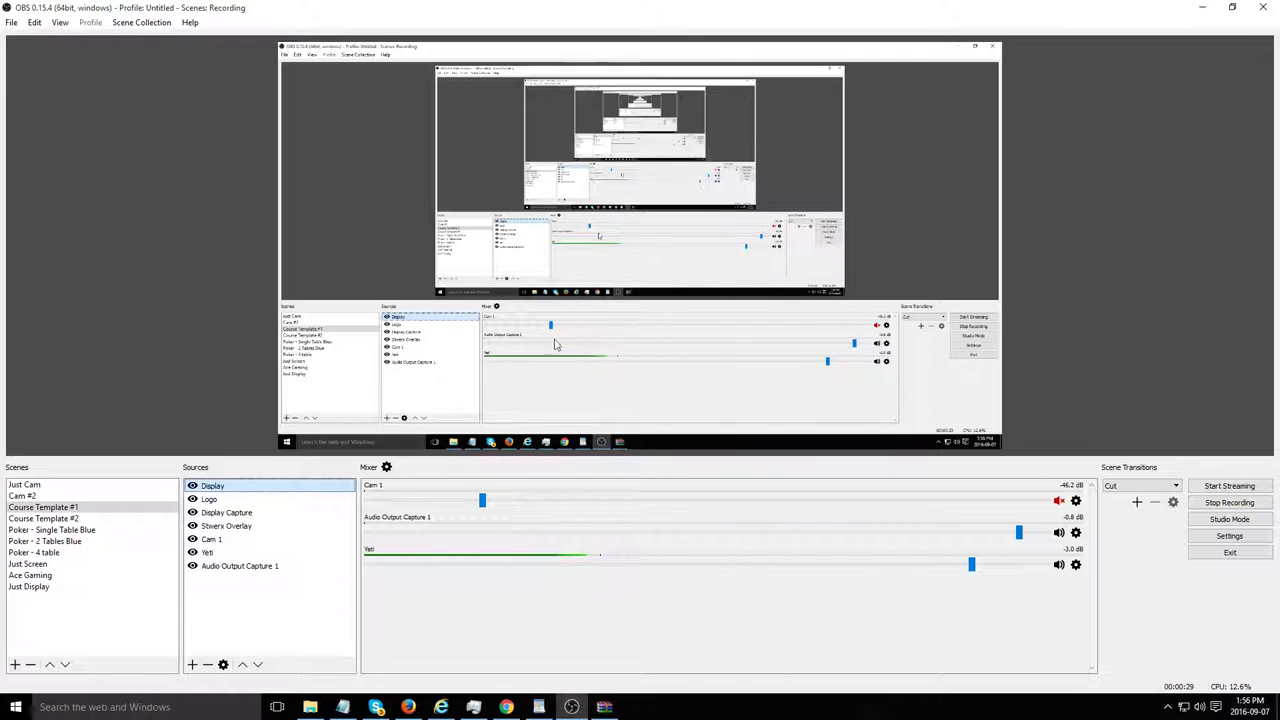
- Move the Logo source to the top of the source order
click(224, 512)
click(222, 499)
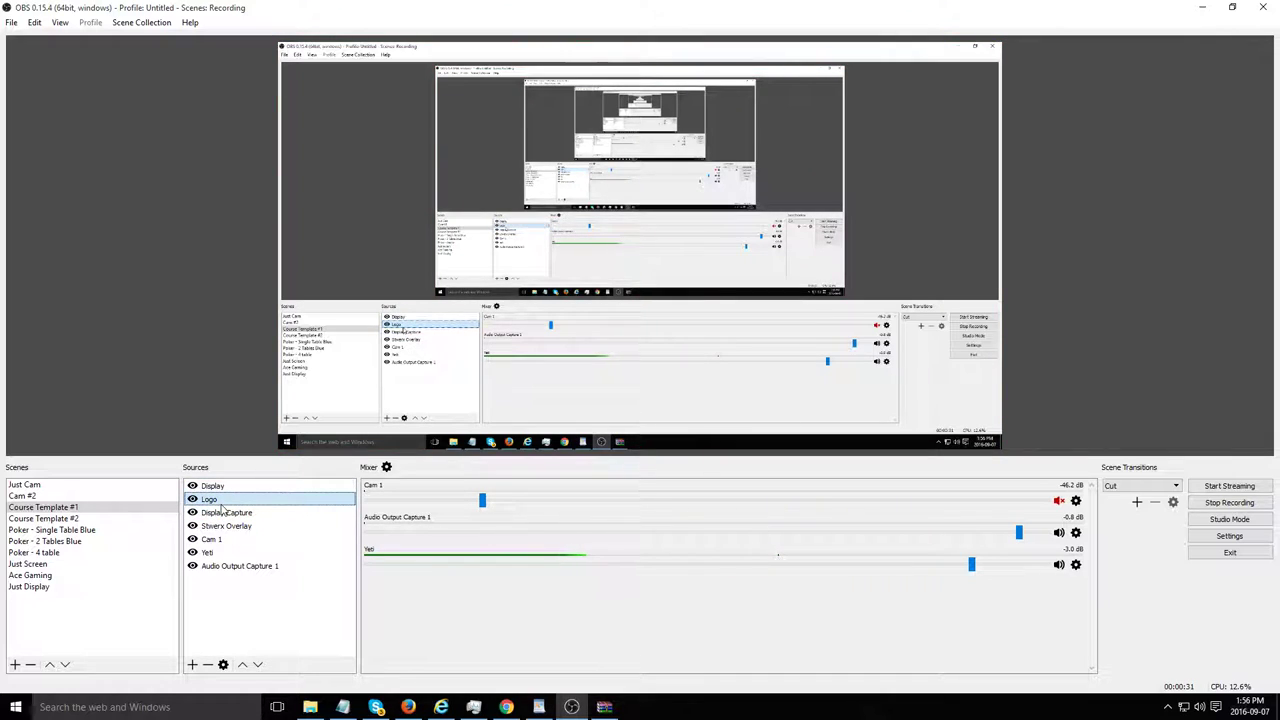
drag(221, 503, 221, 487)
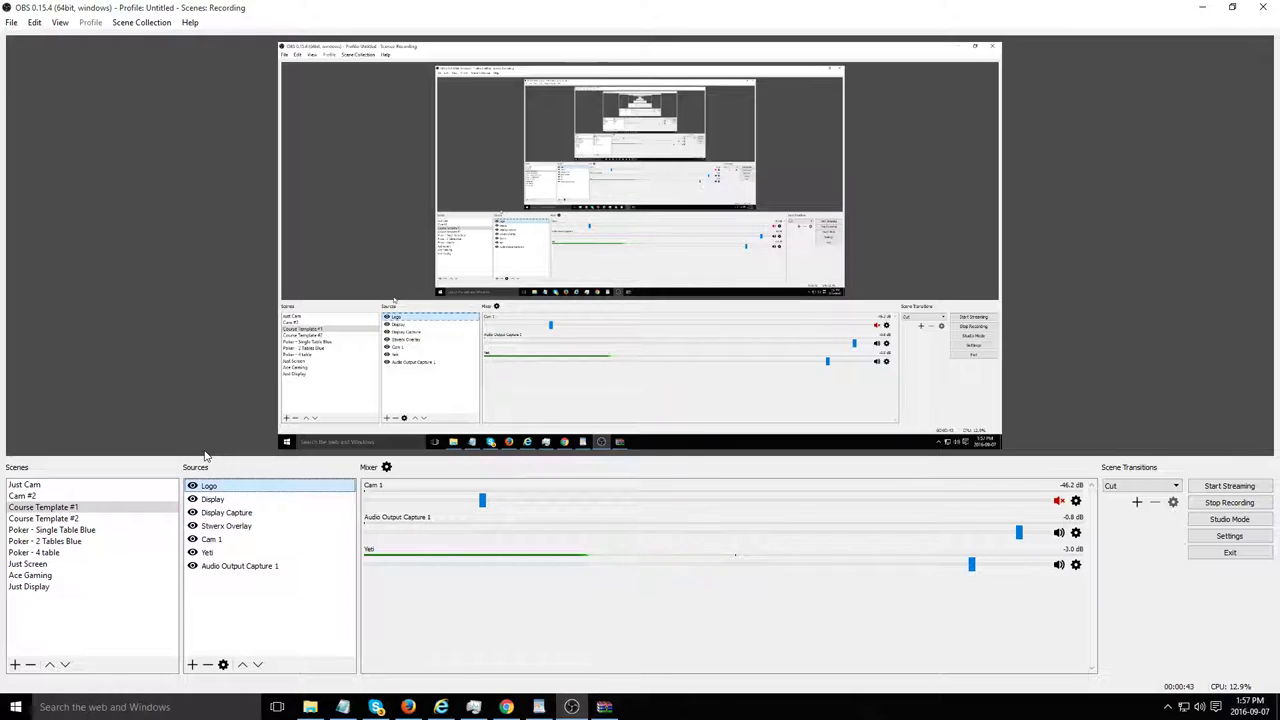
- Raise Stwerx Overlay to second, under Logo, and review its 1920×1080, 60 FPS properties without changes
click(228, 526)
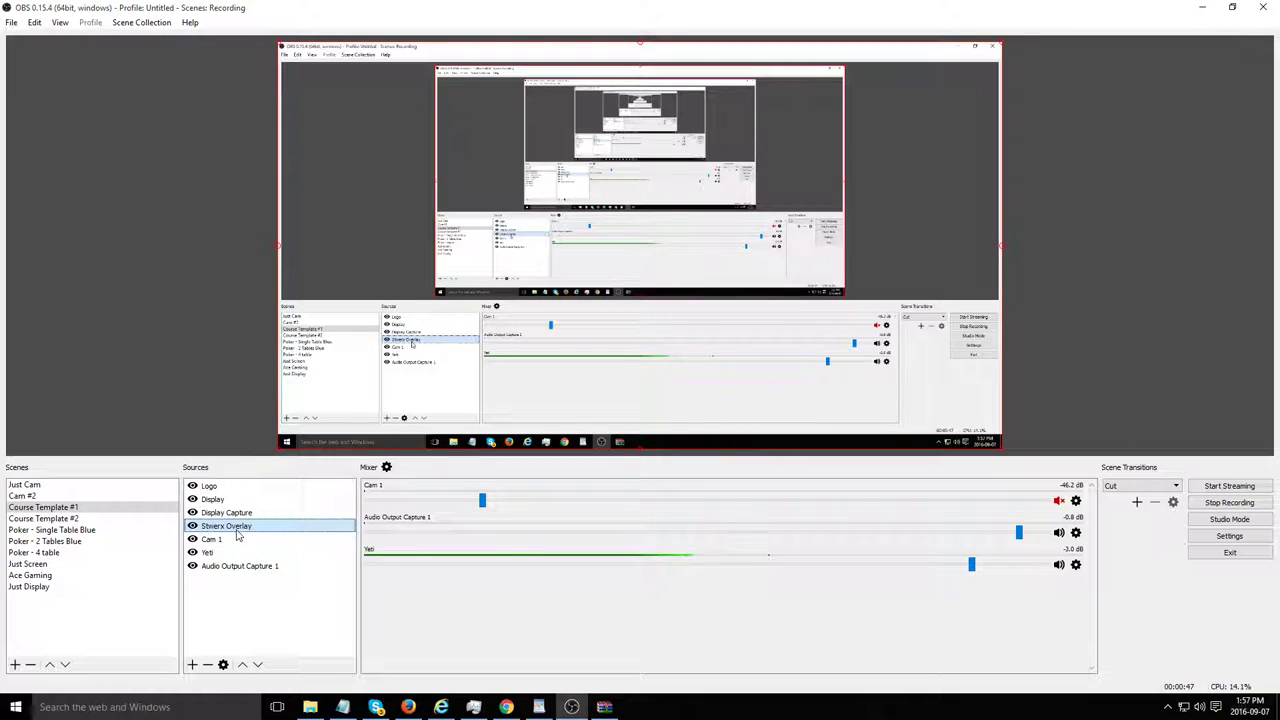
right_click(228, 516)
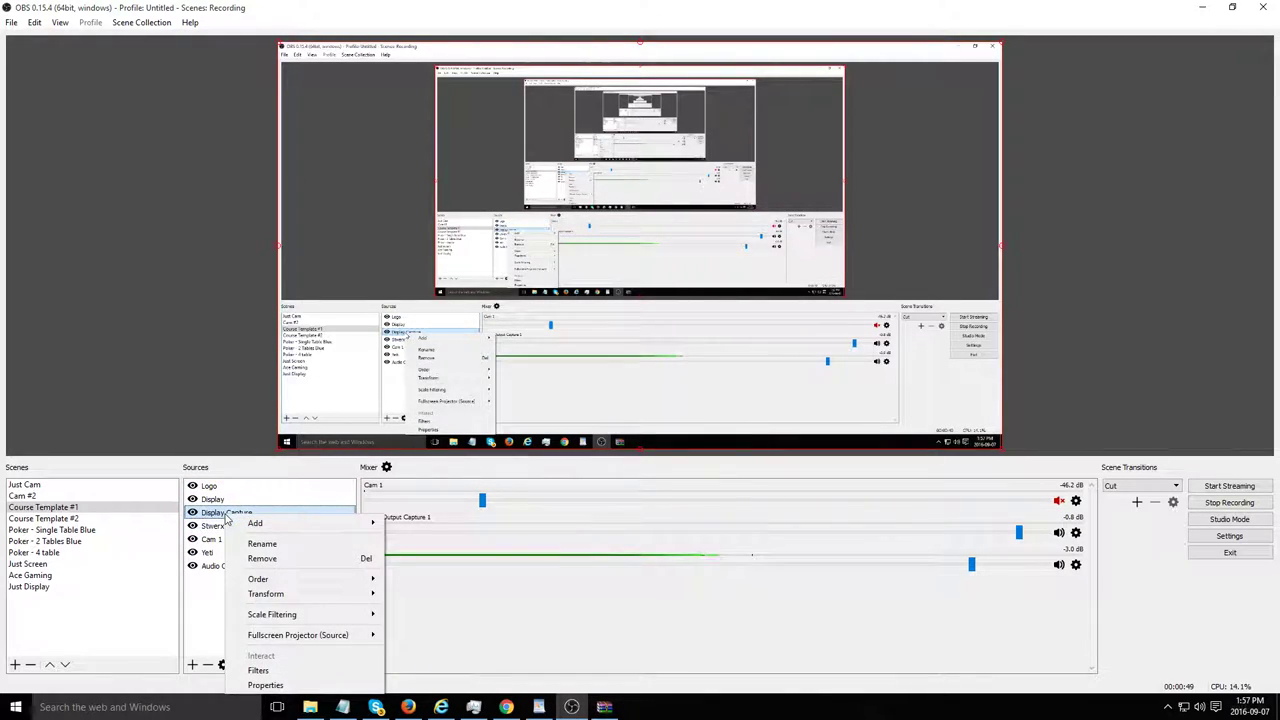
click(225, 514)
click(206, 526)
drag(216, 499, 216, 490)
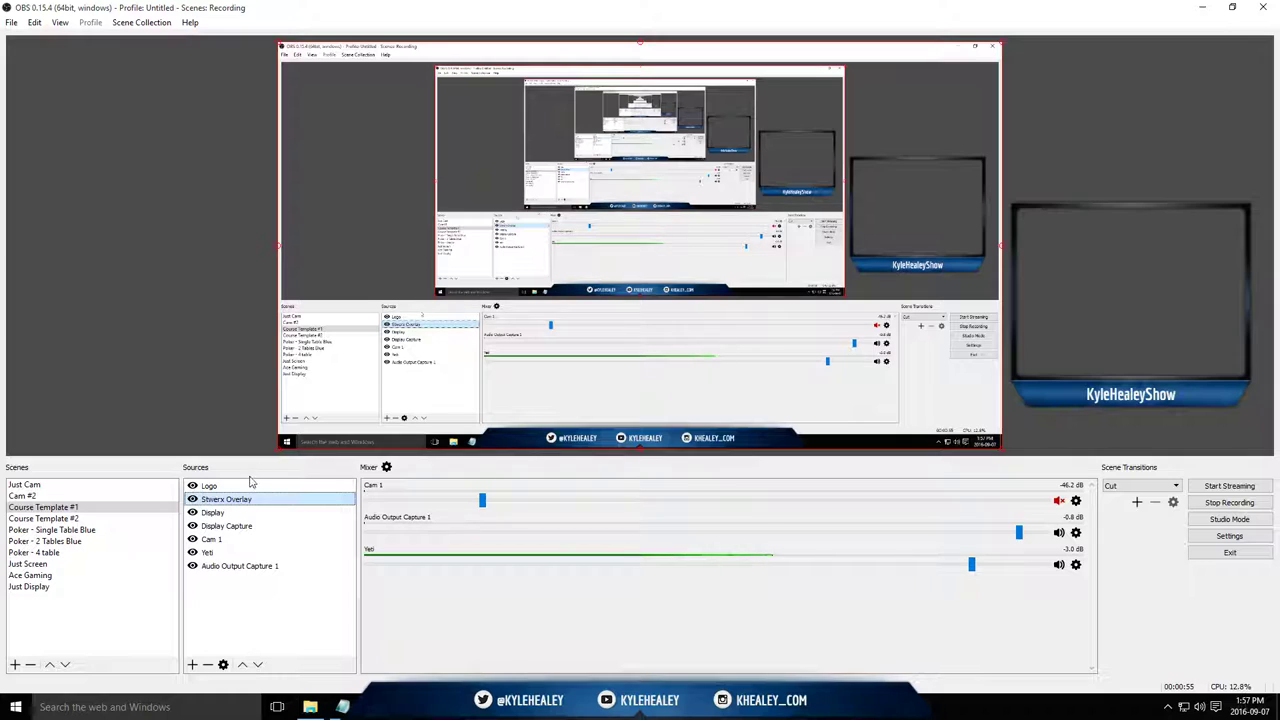
double_click(228, 499)
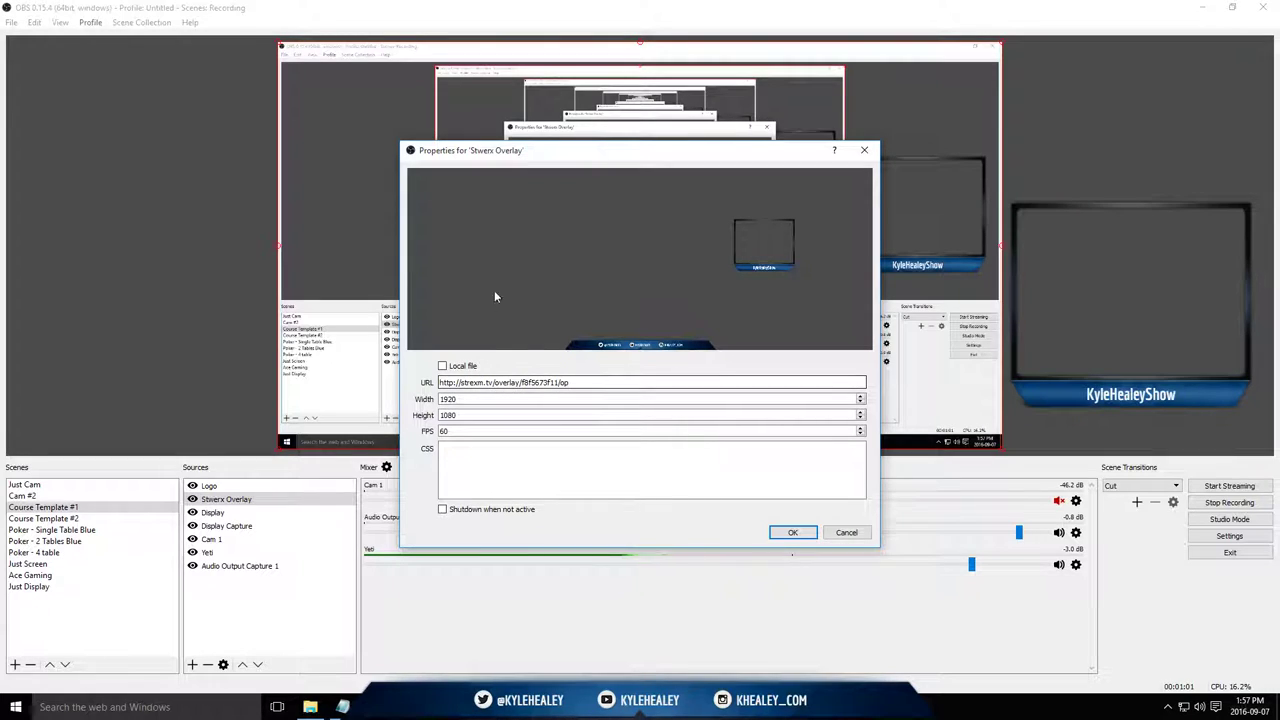
click(845, 532)
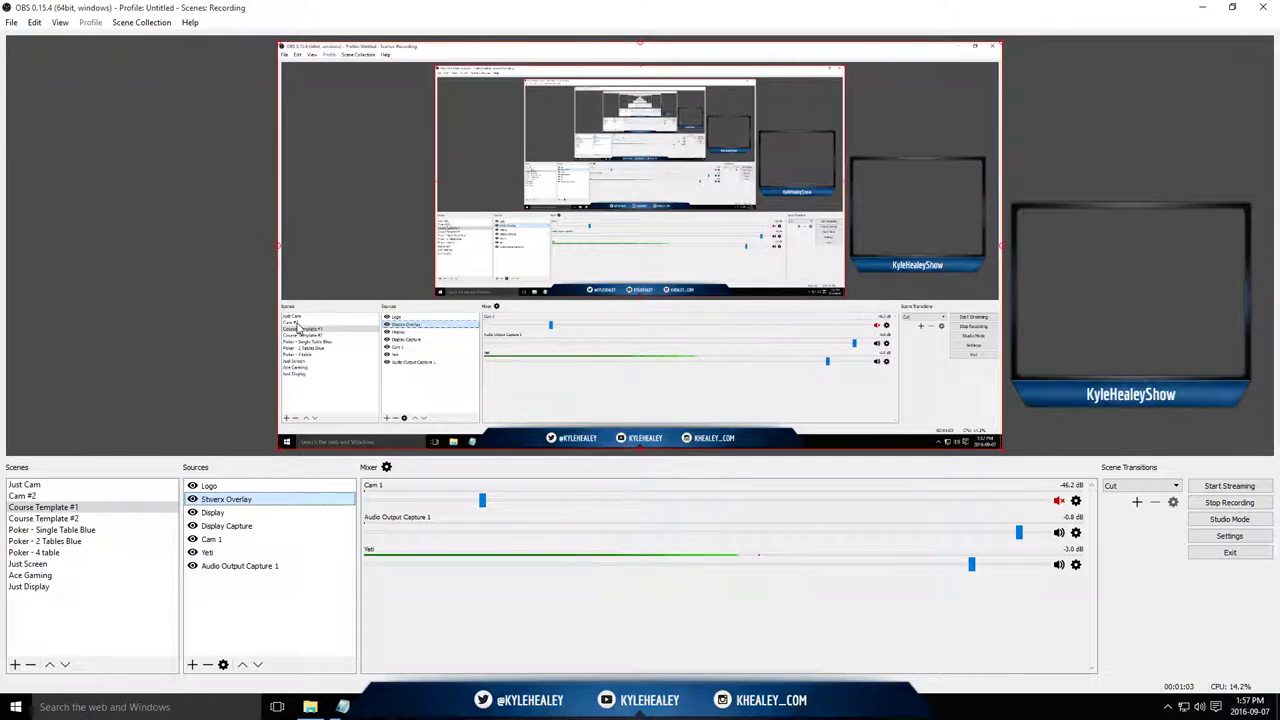
- Move Cam 1 to the bottom of the sources, below Audio Output Capture 1
click(238, 541)
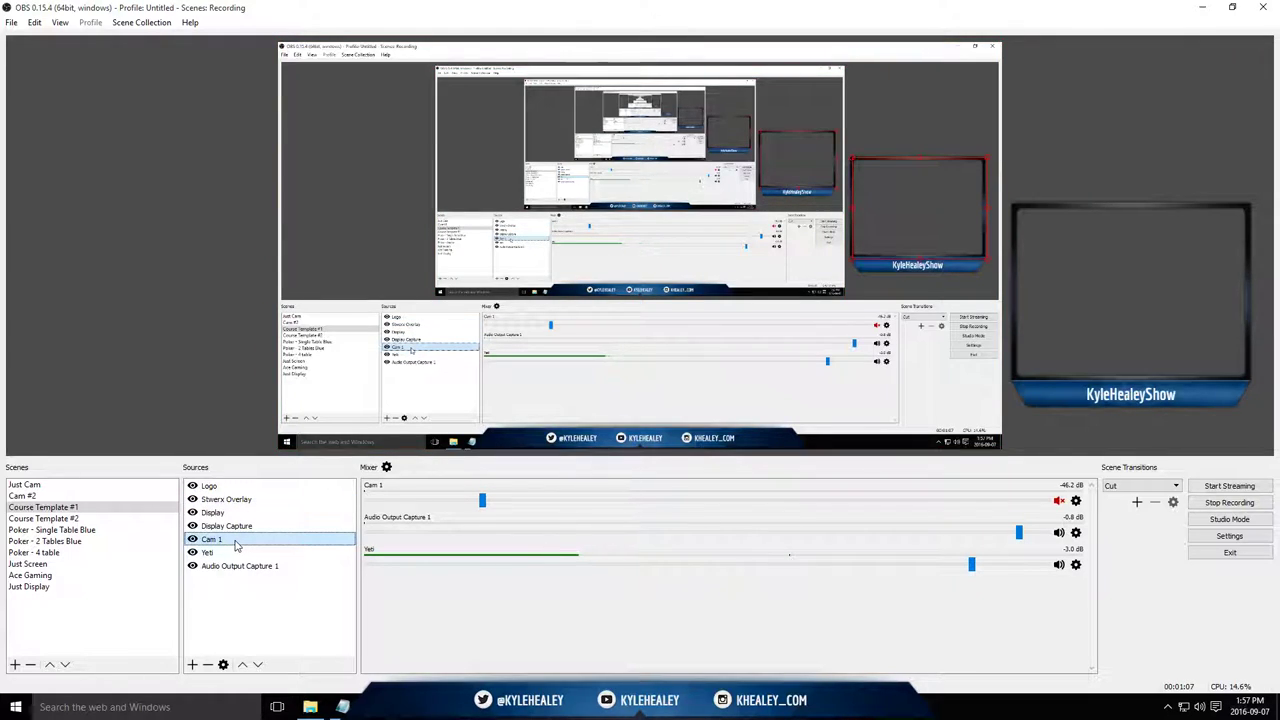
drag(237, 546, 211, 570)
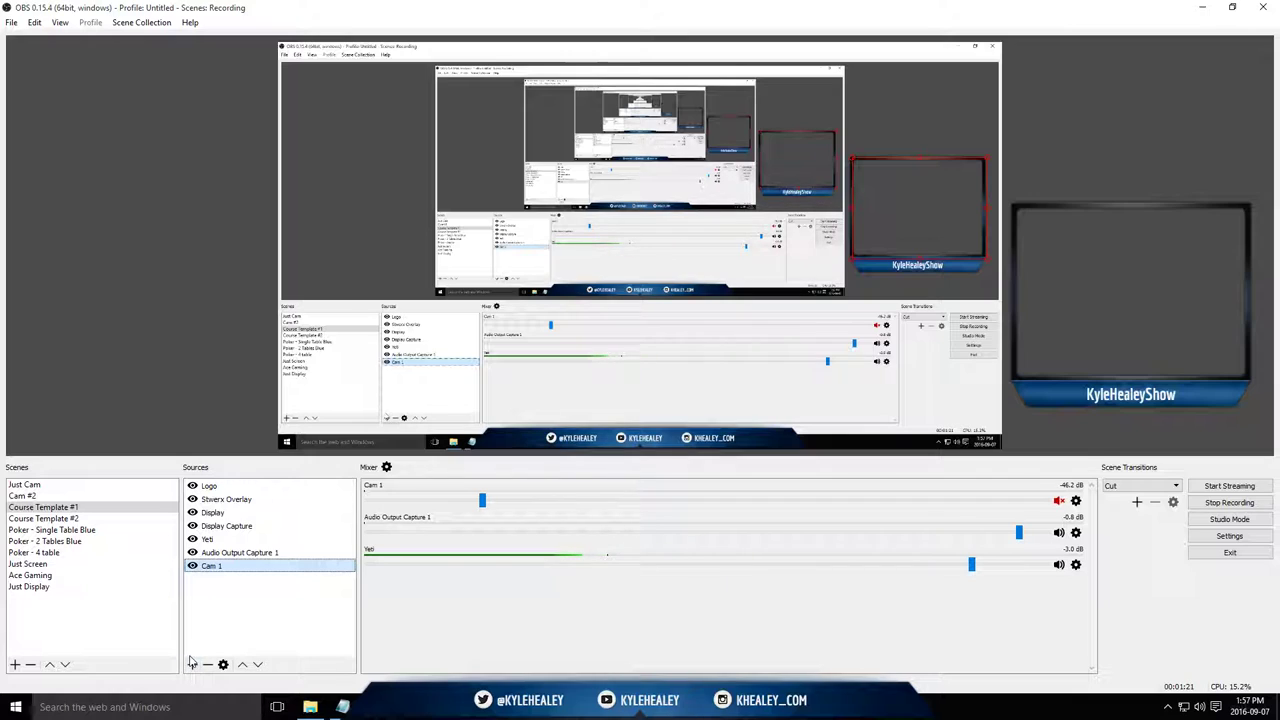
- Start a BrowserSource, abandon it, and bring the list of source types back up
click(193, 665)
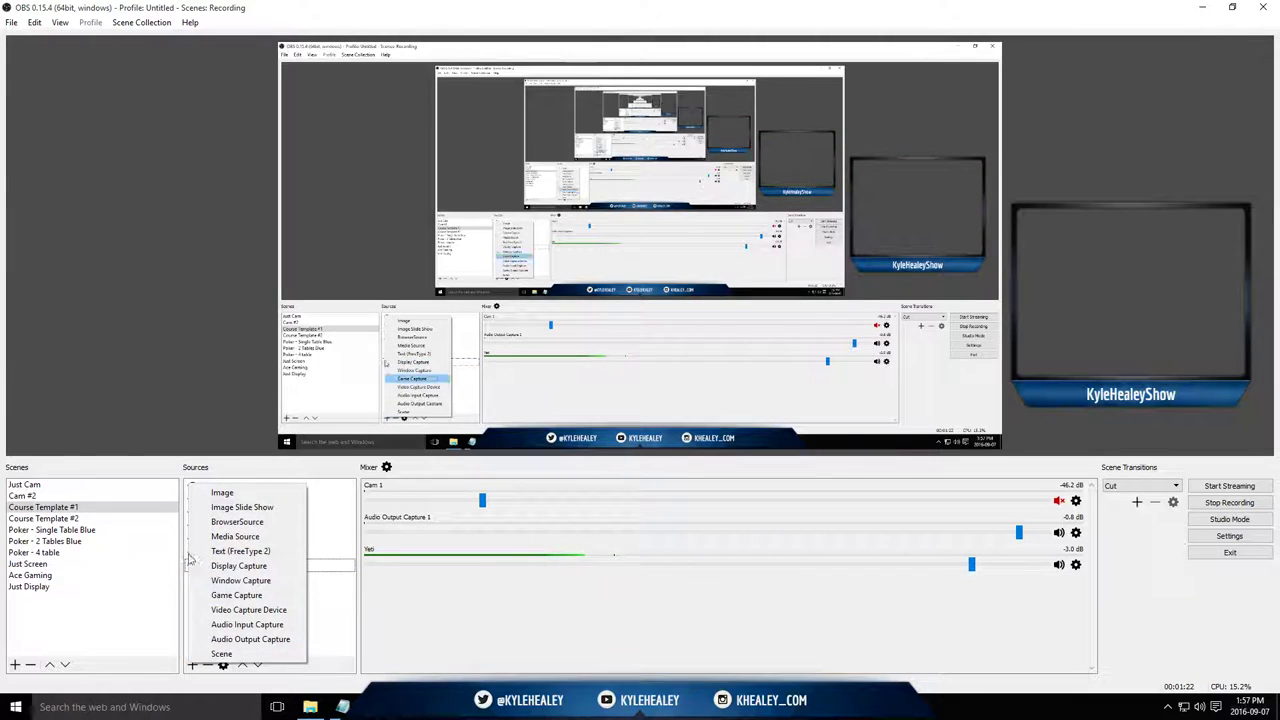
click(238, 522)
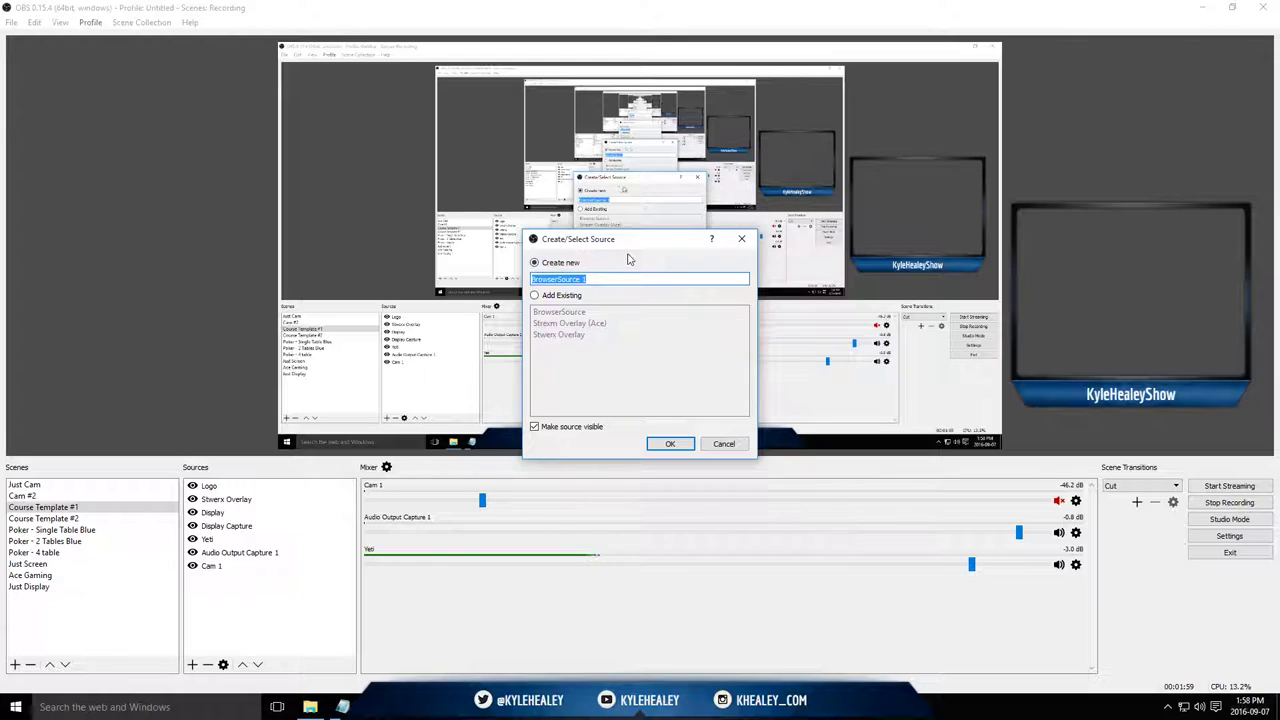
click(741, 238)
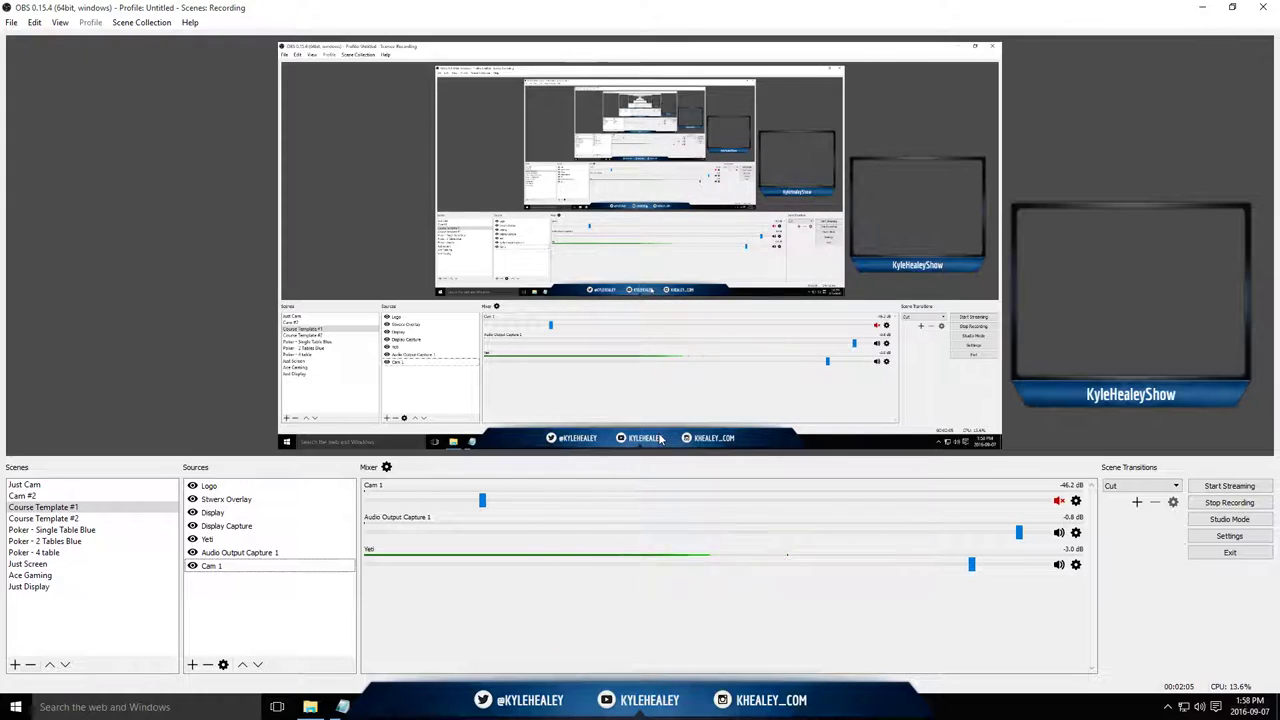
click(192, 664)
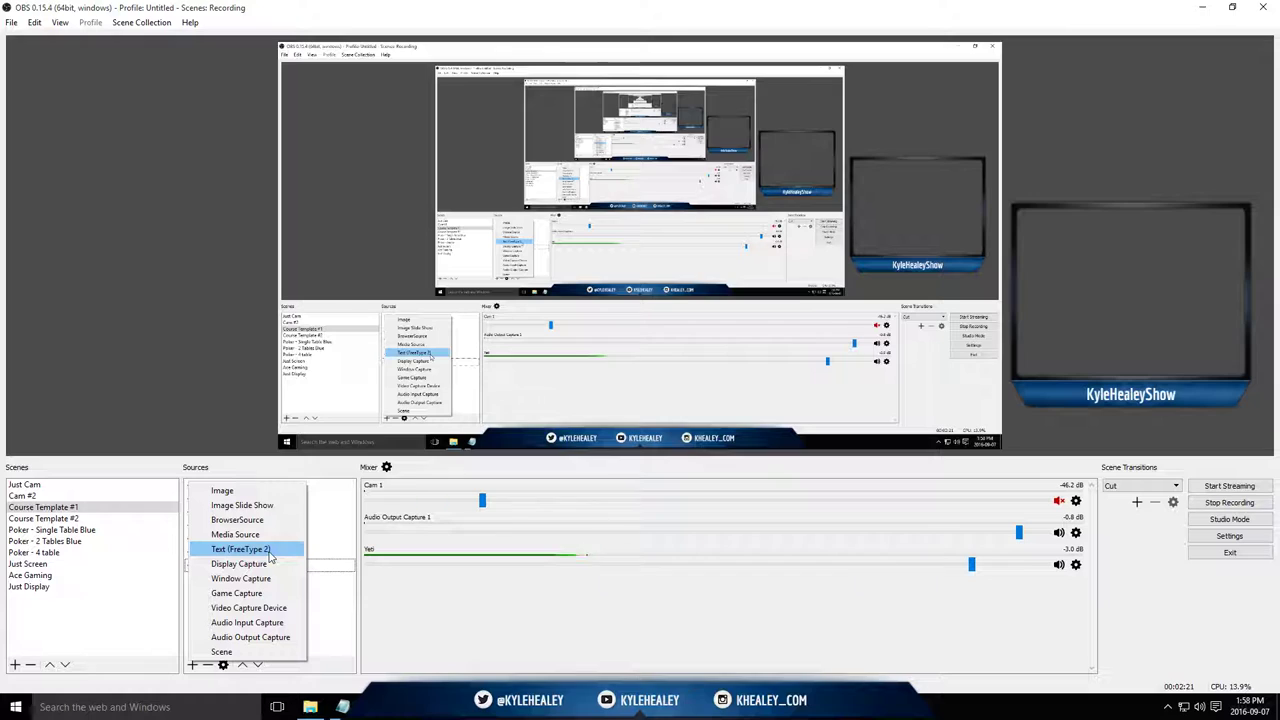
- Add a Text (FreeType 2) source displaying 'ddddddddd'
click(268, 556)
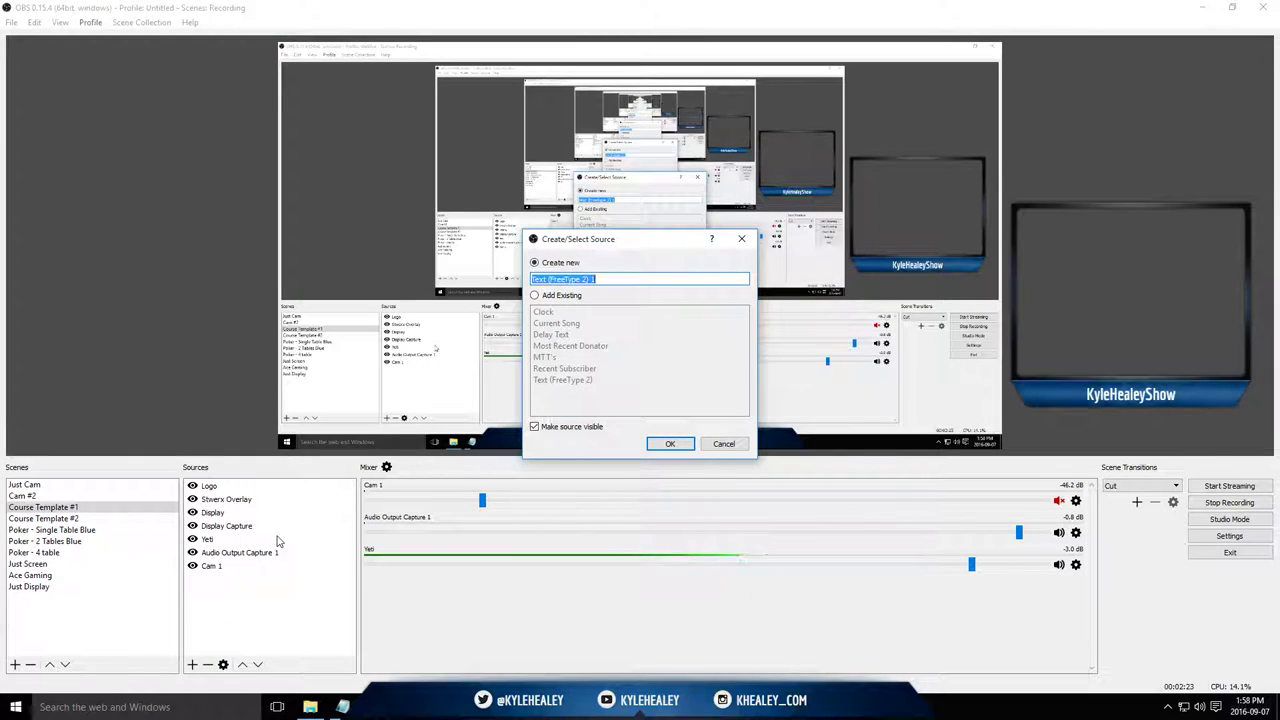
key(Return)
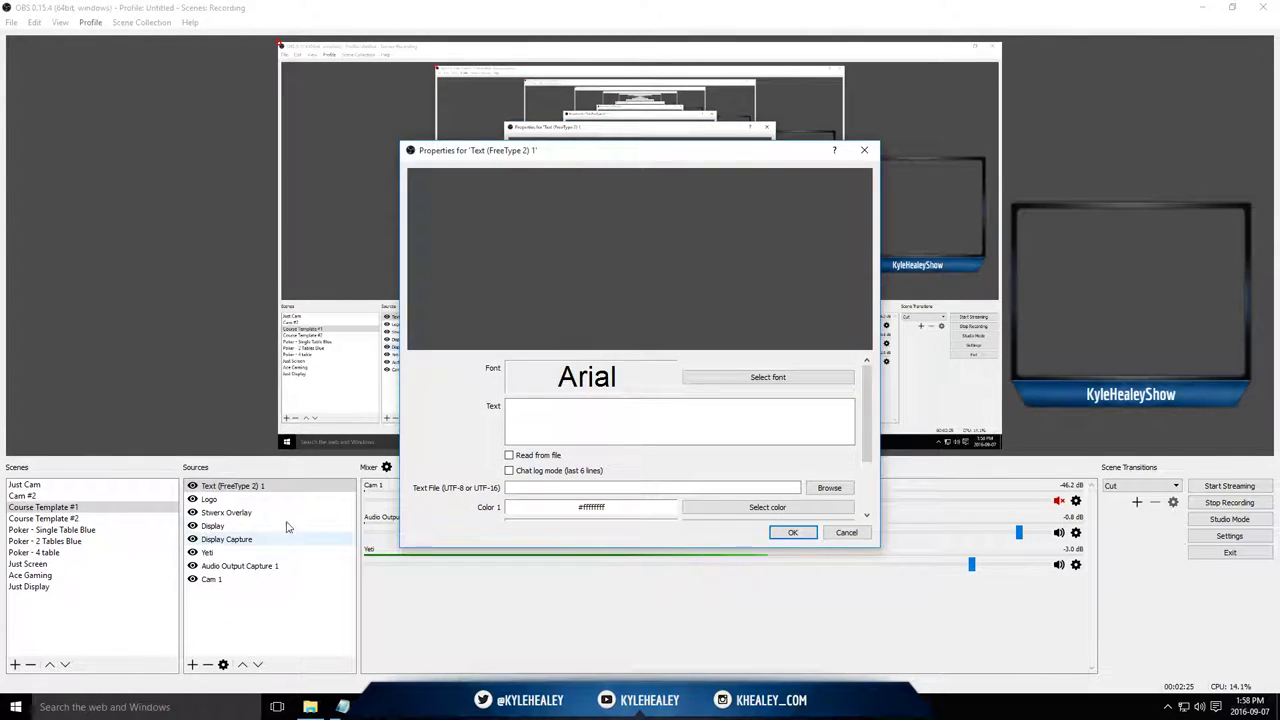
click(536, 428)
text(dddddddddd)
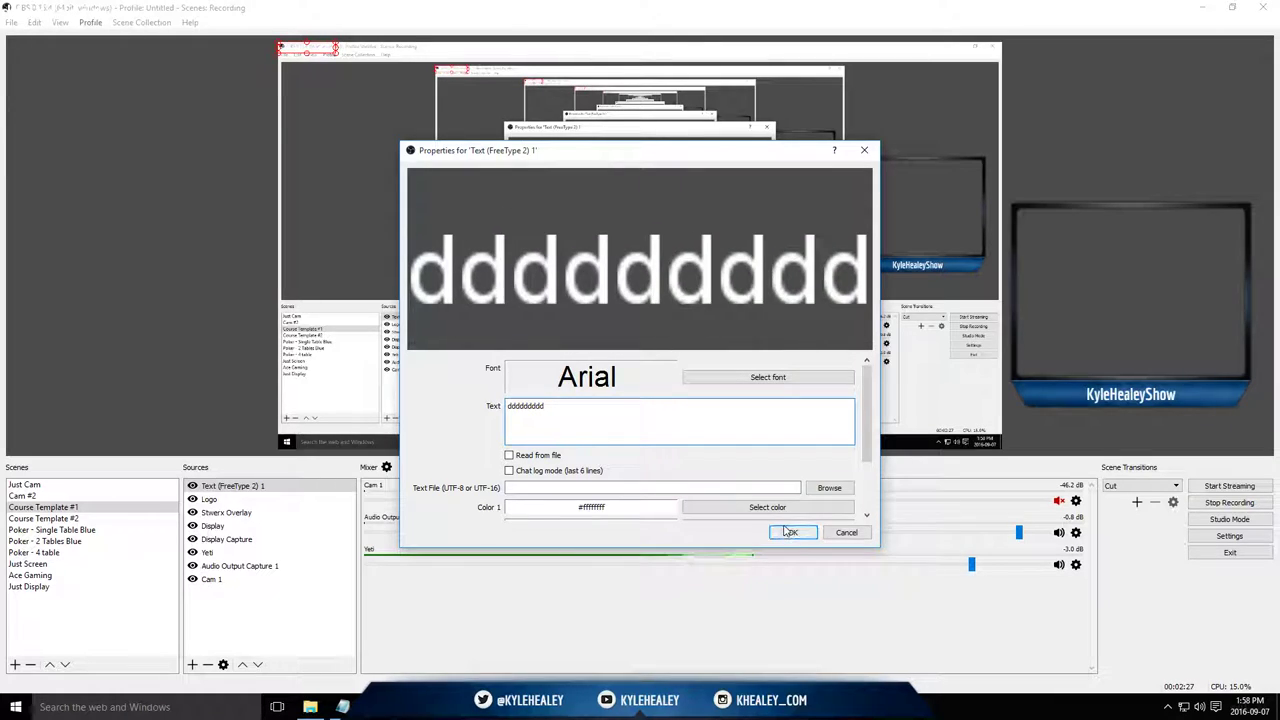
click(788, 532)
click(419, 175)
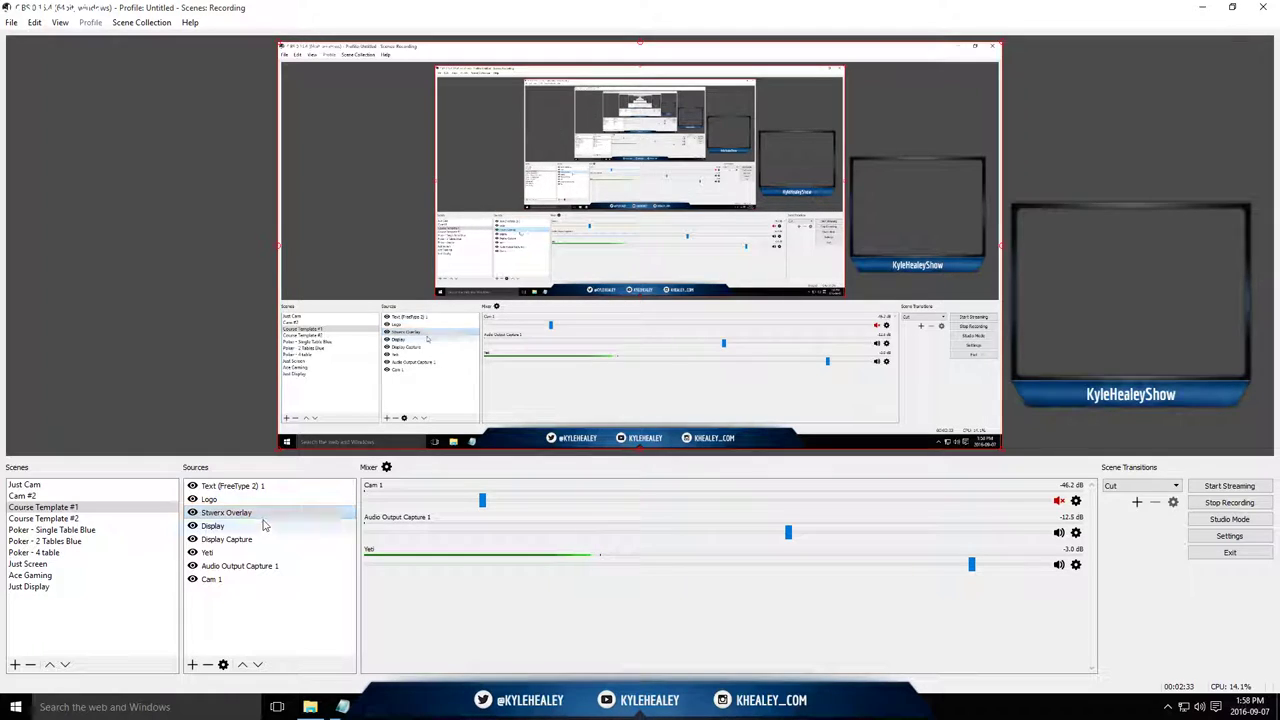
- Set the text colour to pink #ff55ff and enable Read from file
double_click(232, 486)
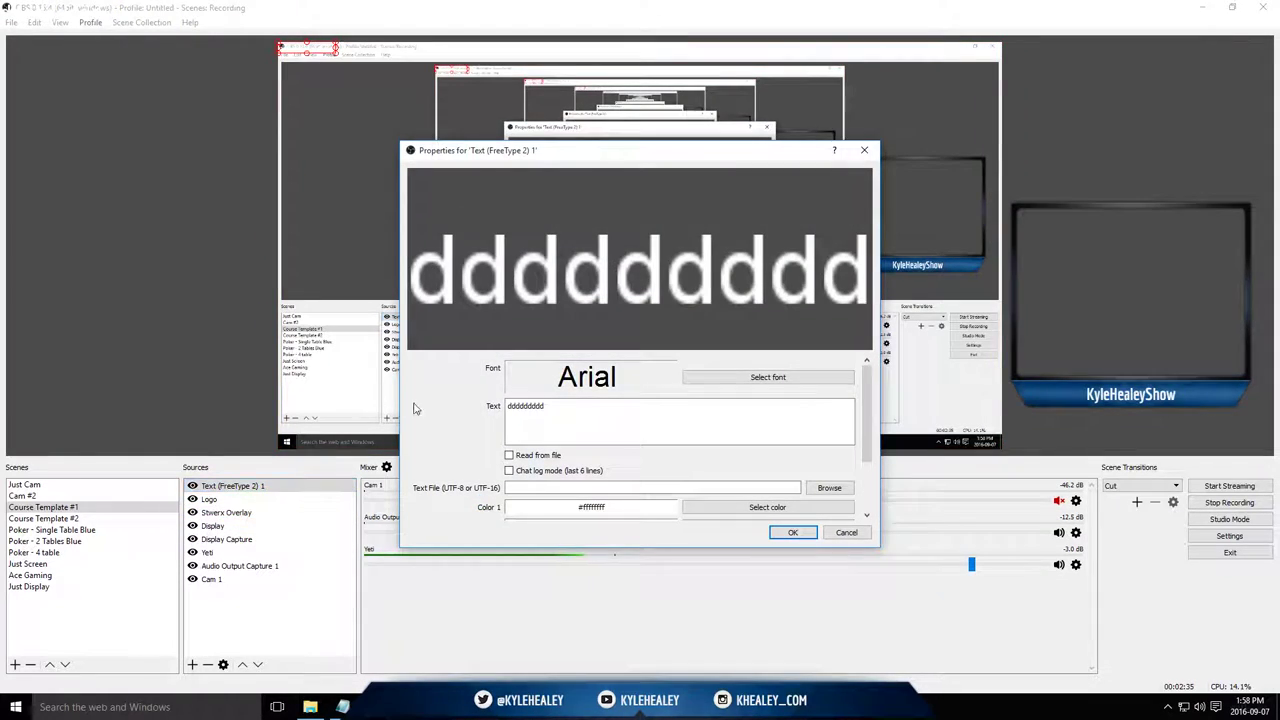
click(697, 510)
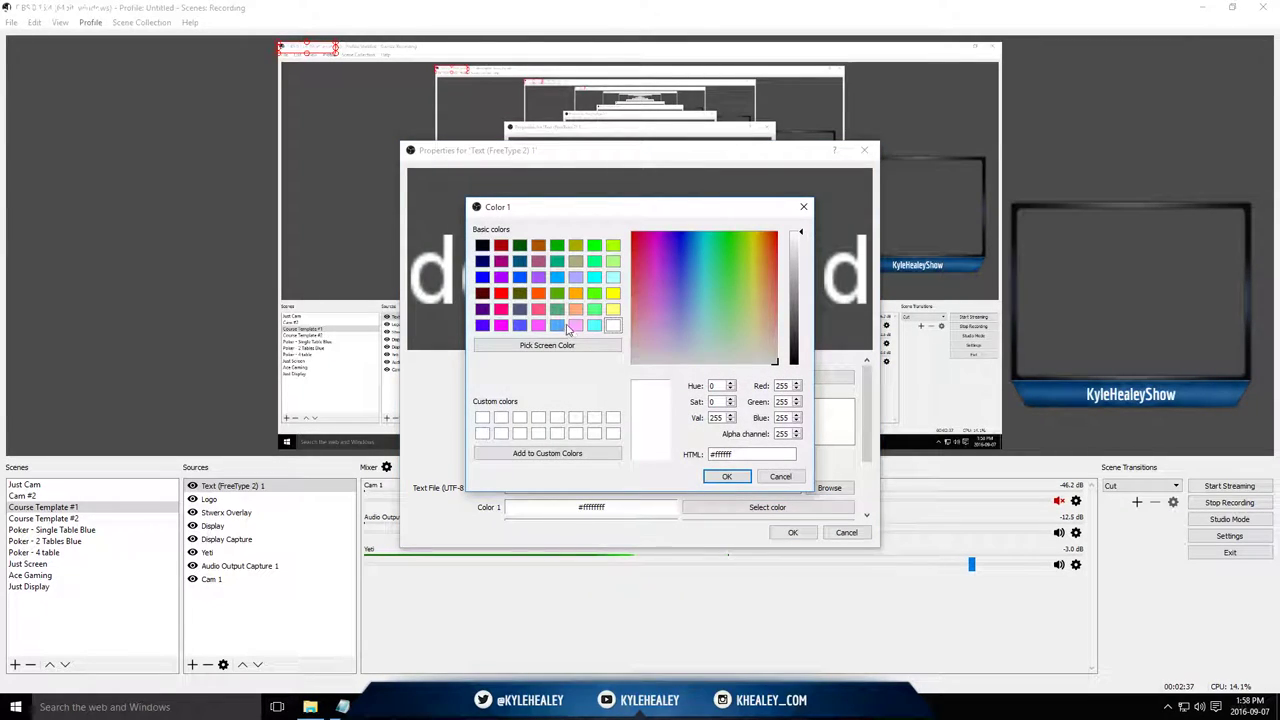
click(575, 325)
click(520, 325)
click(540, 326)
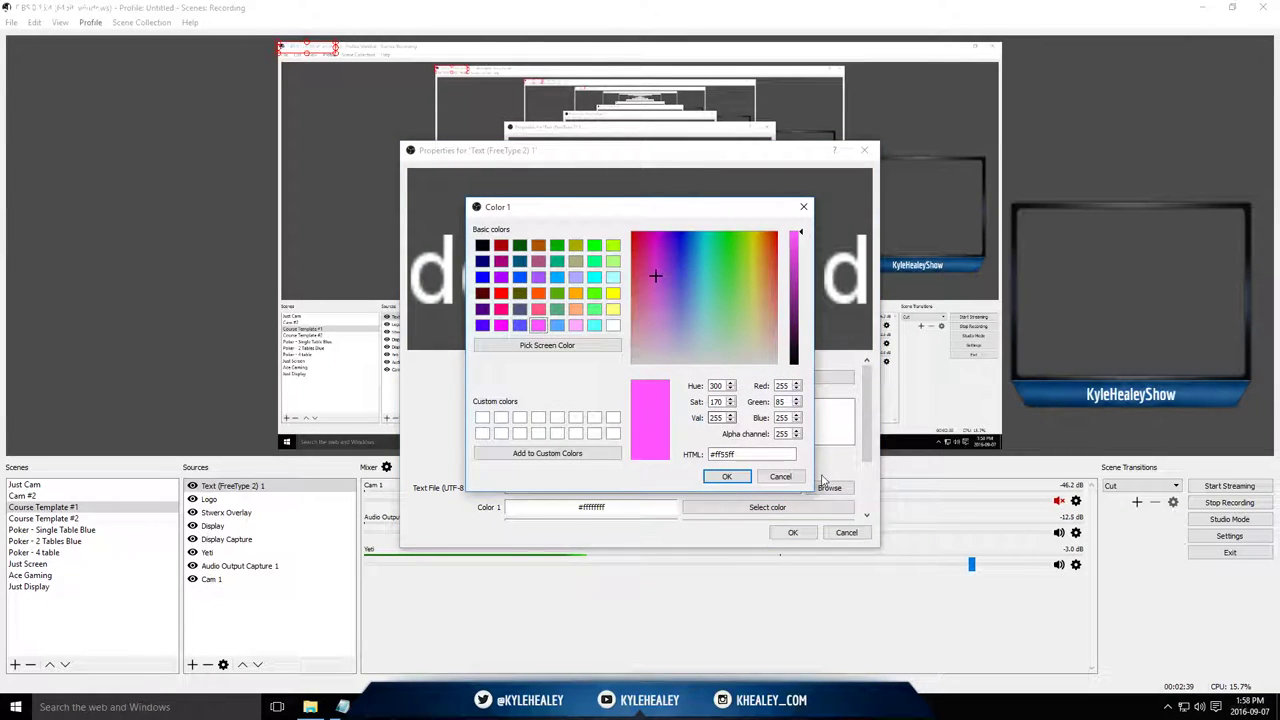
click(727, 476)
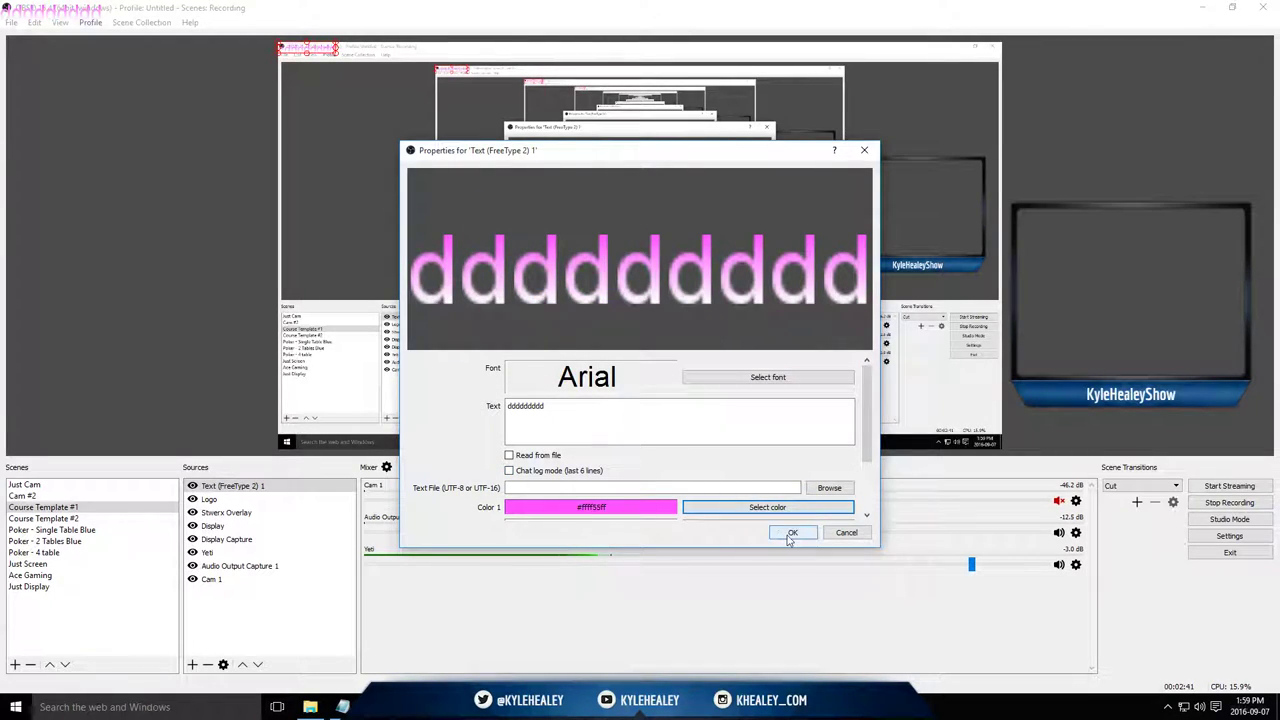
click(549, 460)
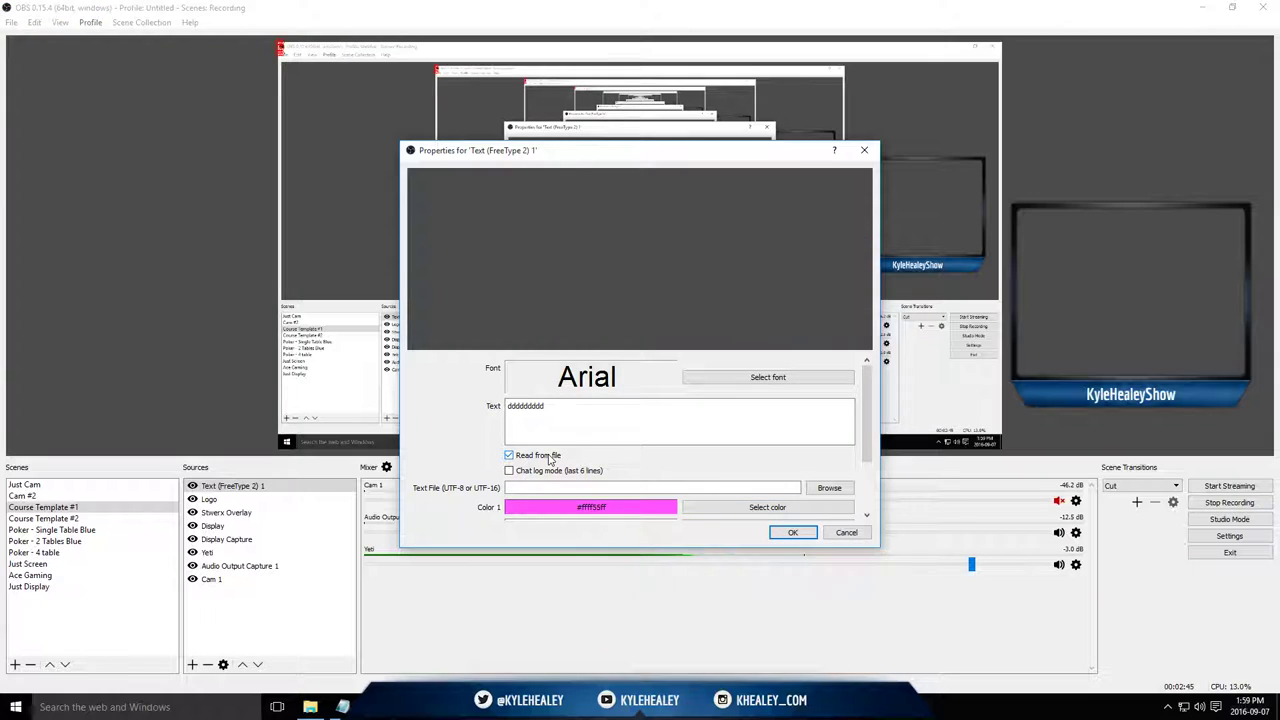
- Cancel the text file browser, then close the text properties without saving
click(828, 488)
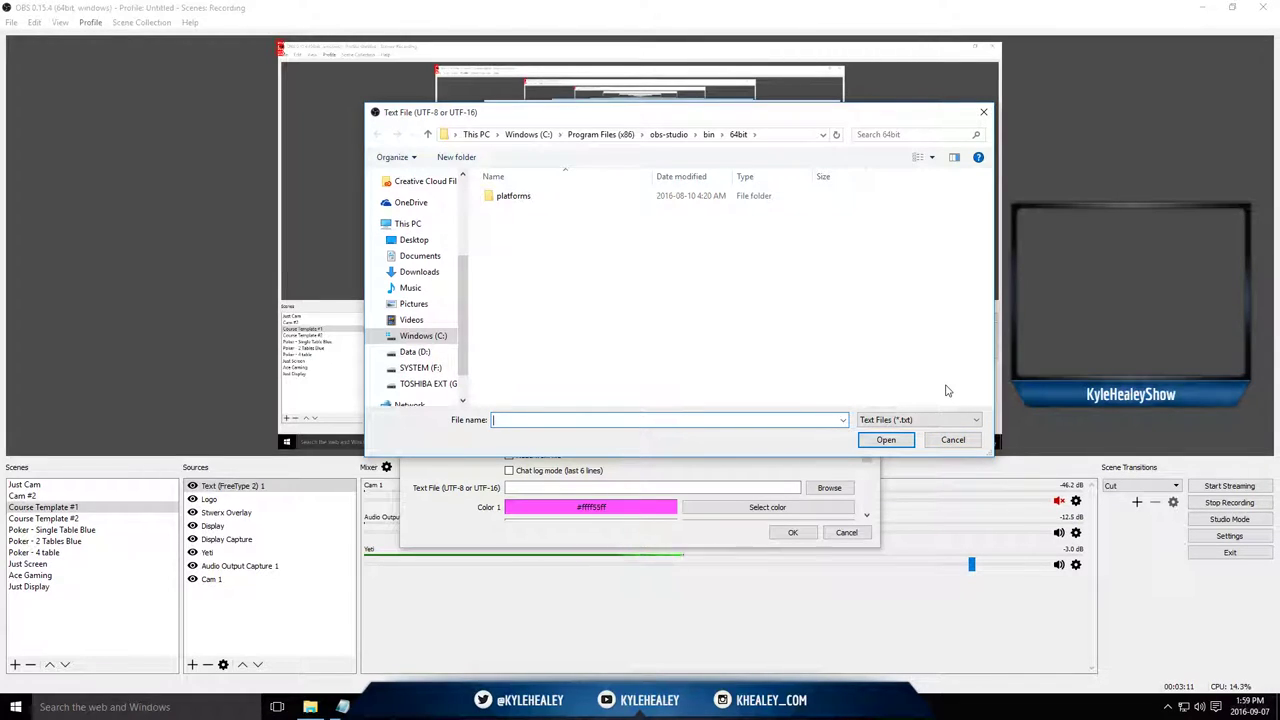
click(955, 440)
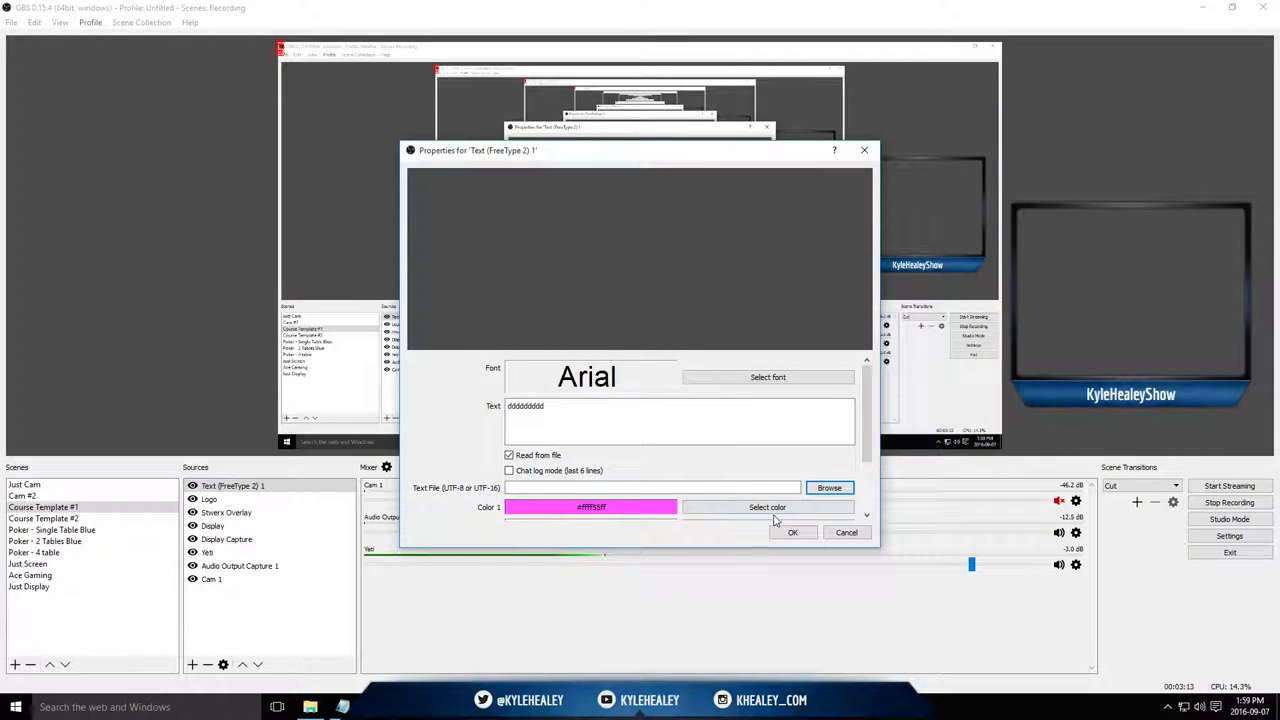
click(852, 533)
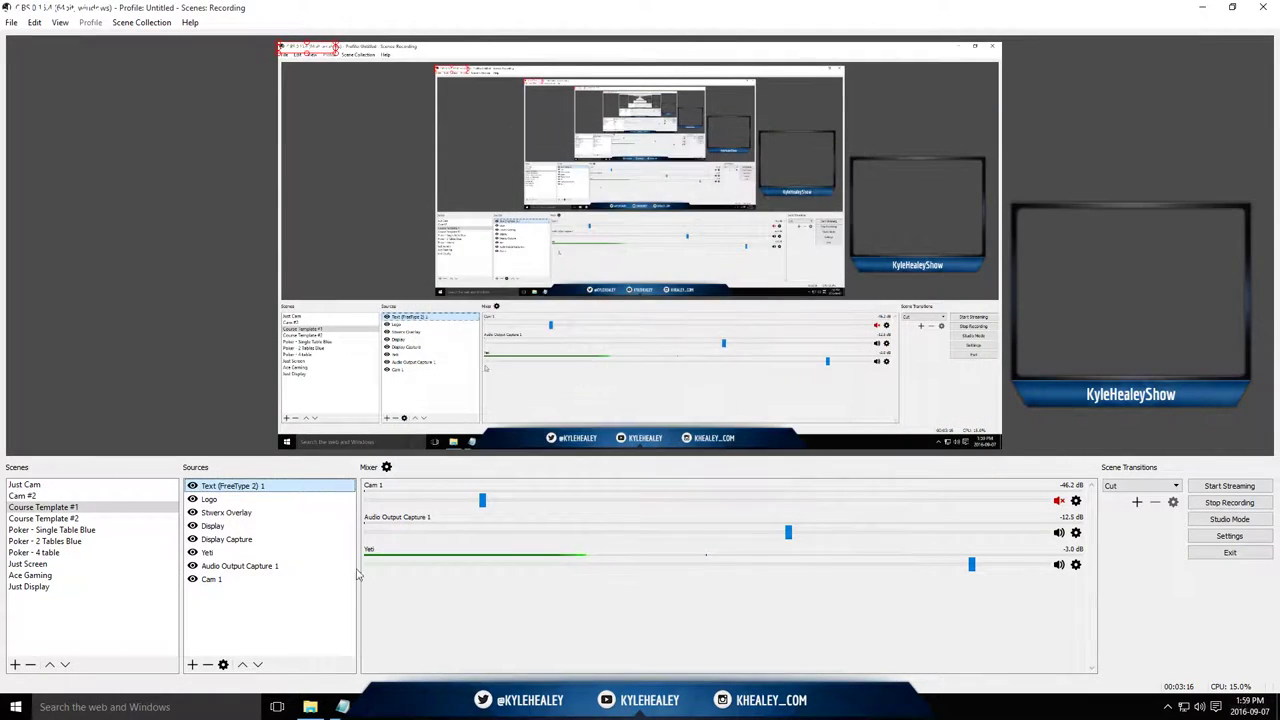
click(212, 527)
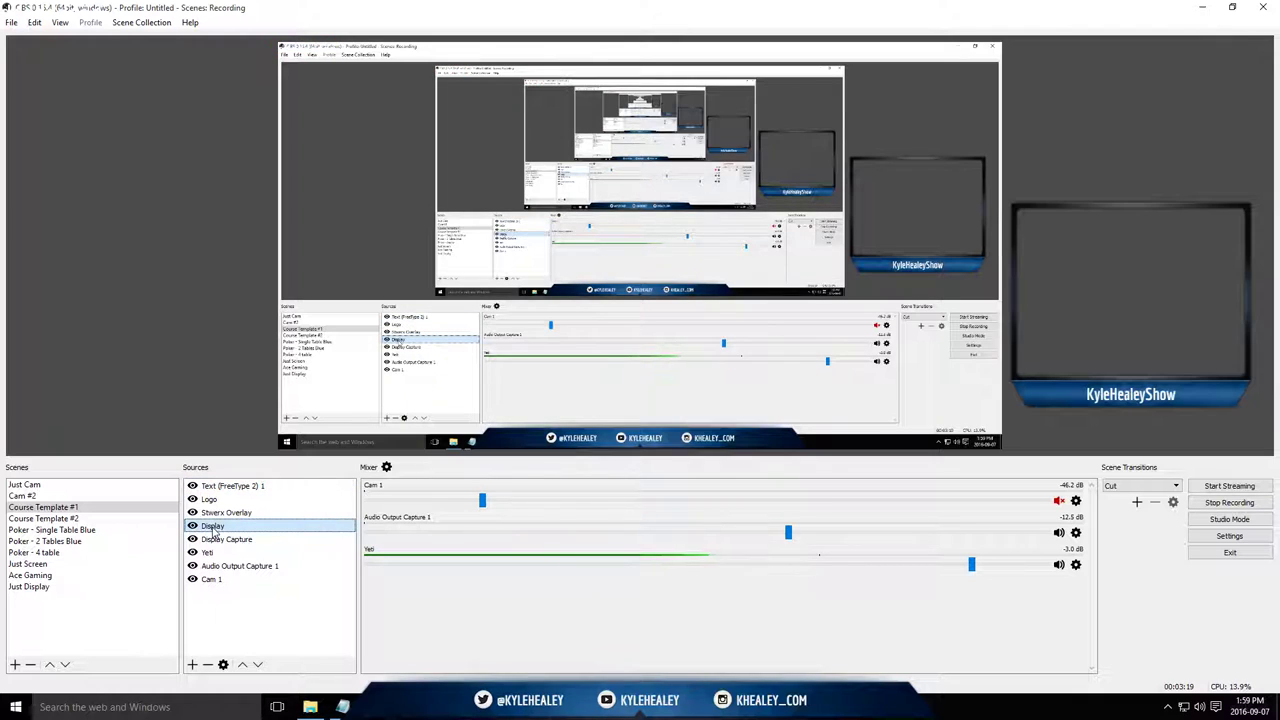
click(192, 664)
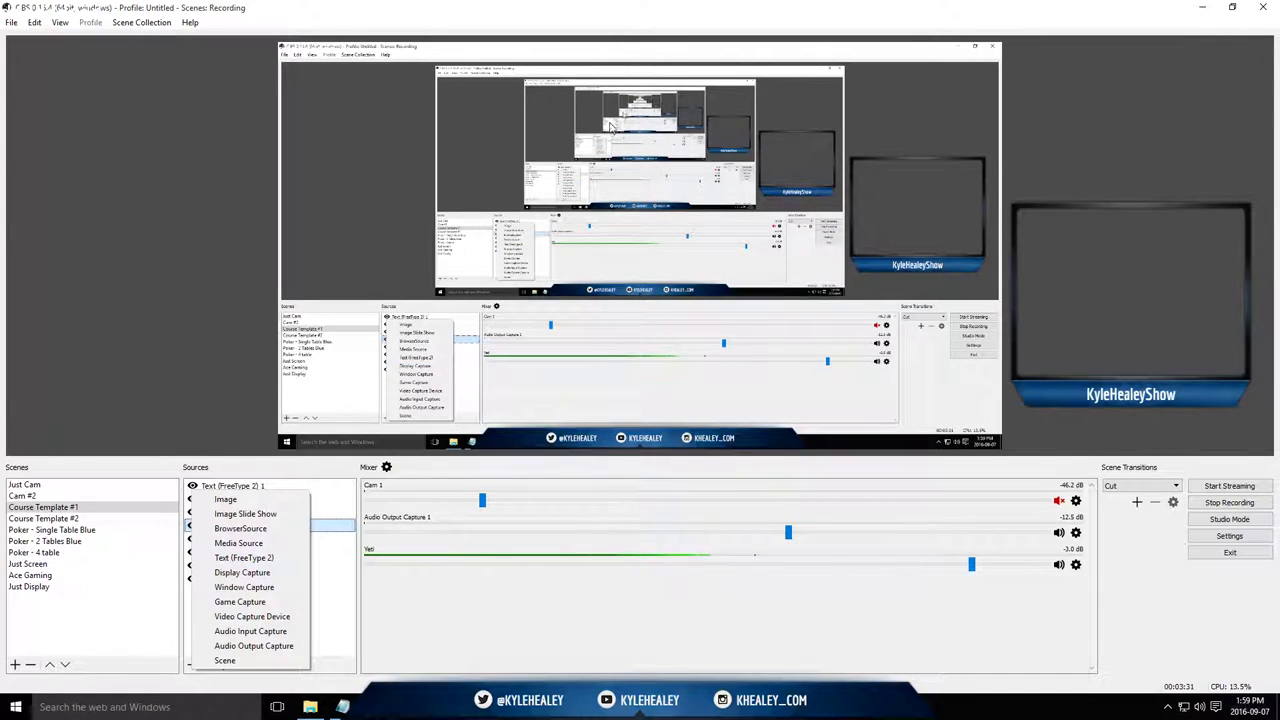
click(325, 531)
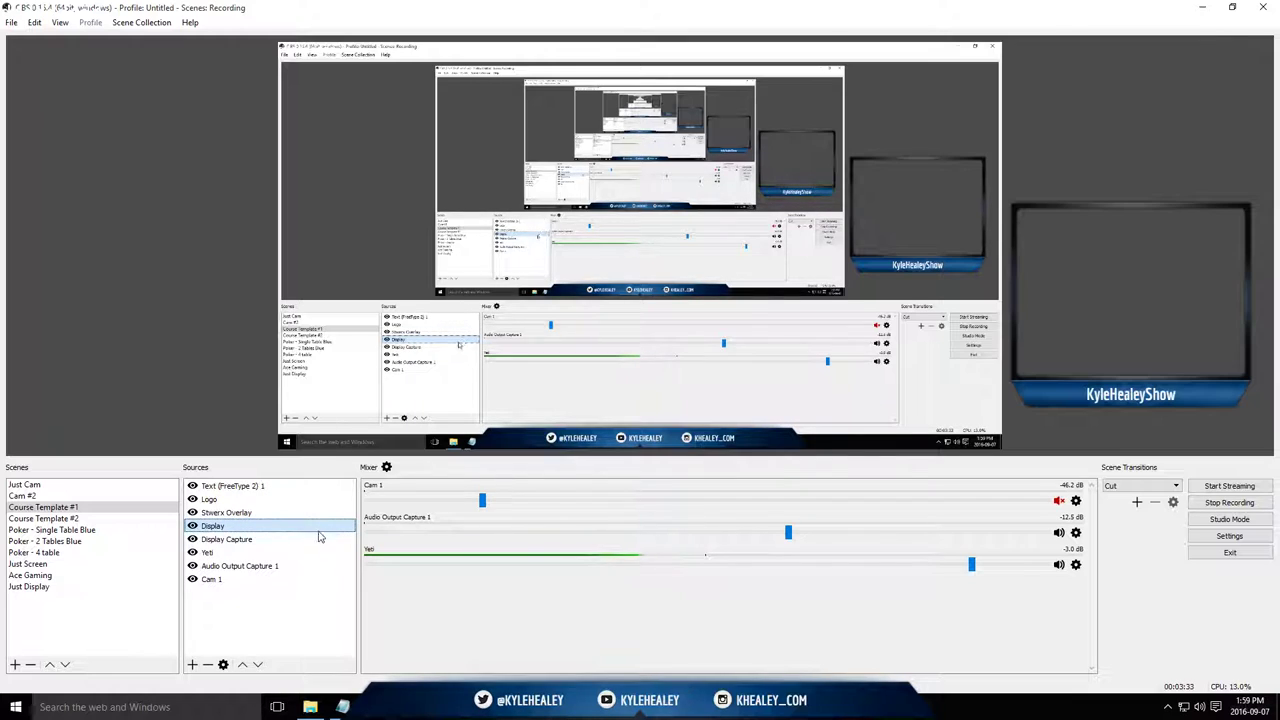
click(307, 541)
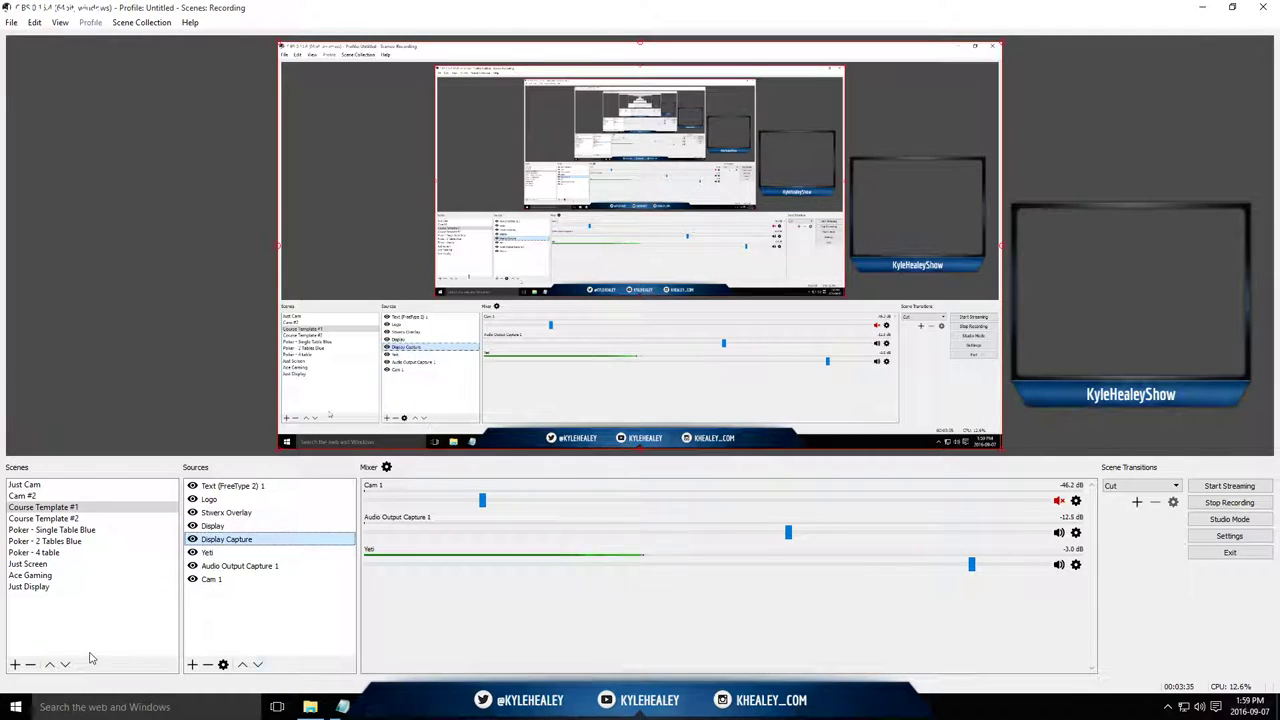
click(192, 664)
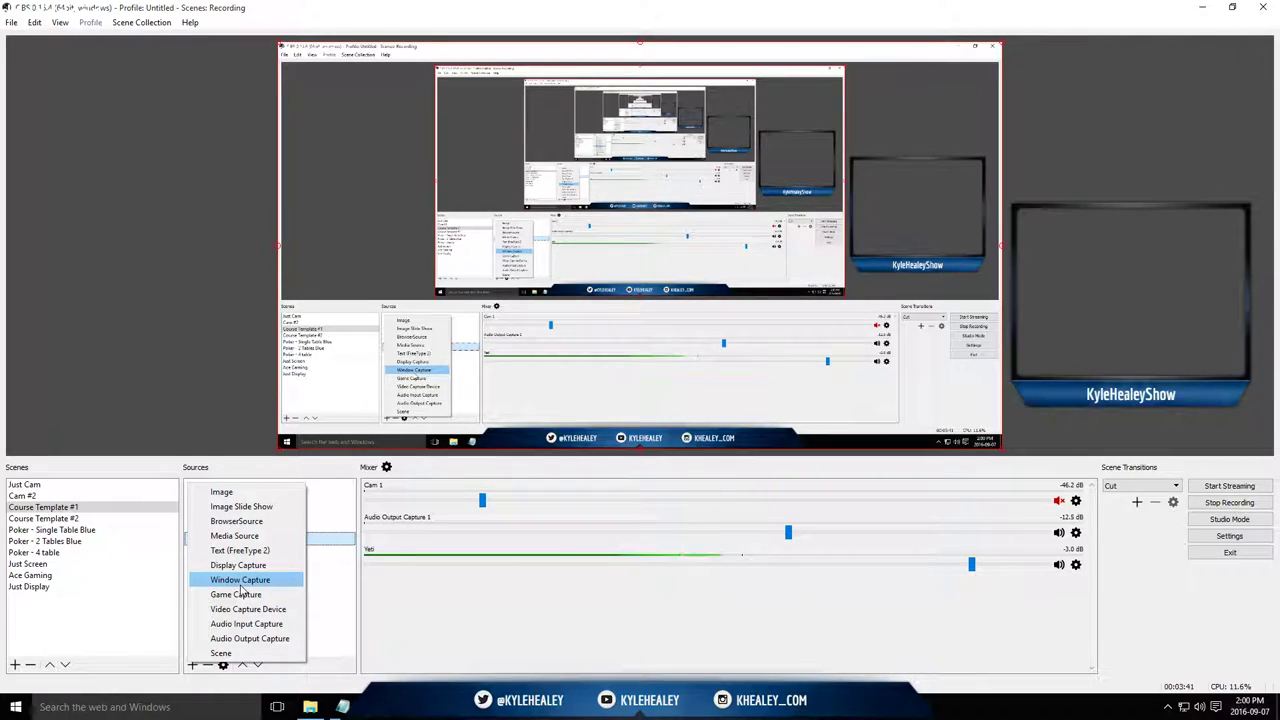
click(240, 585)
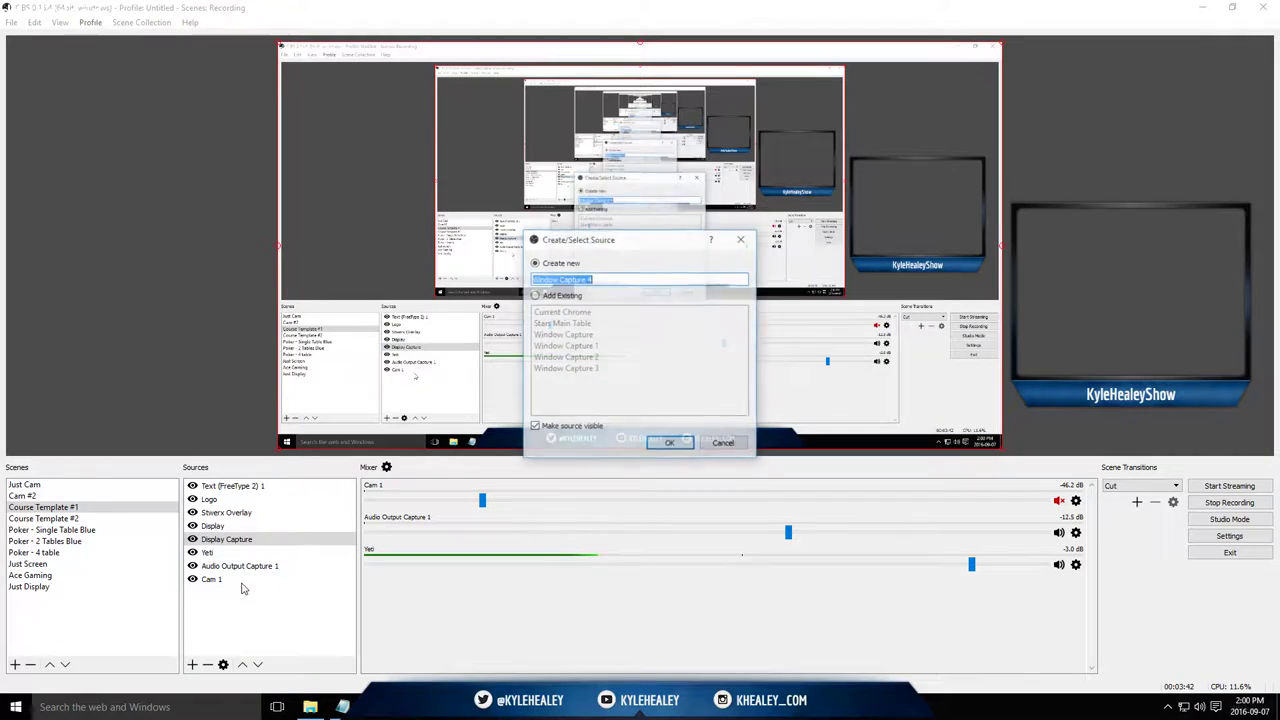
click(665, 442)
click(606, 434)
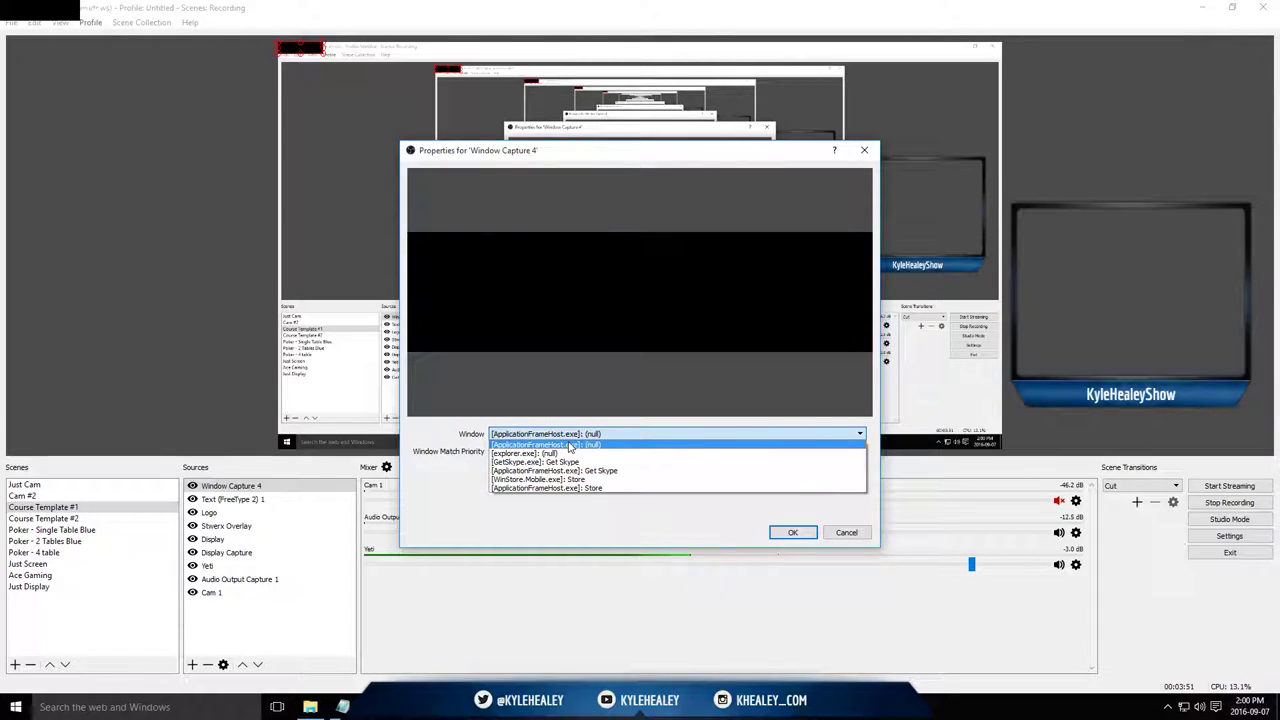
click(847, 532)
click(847, 532)
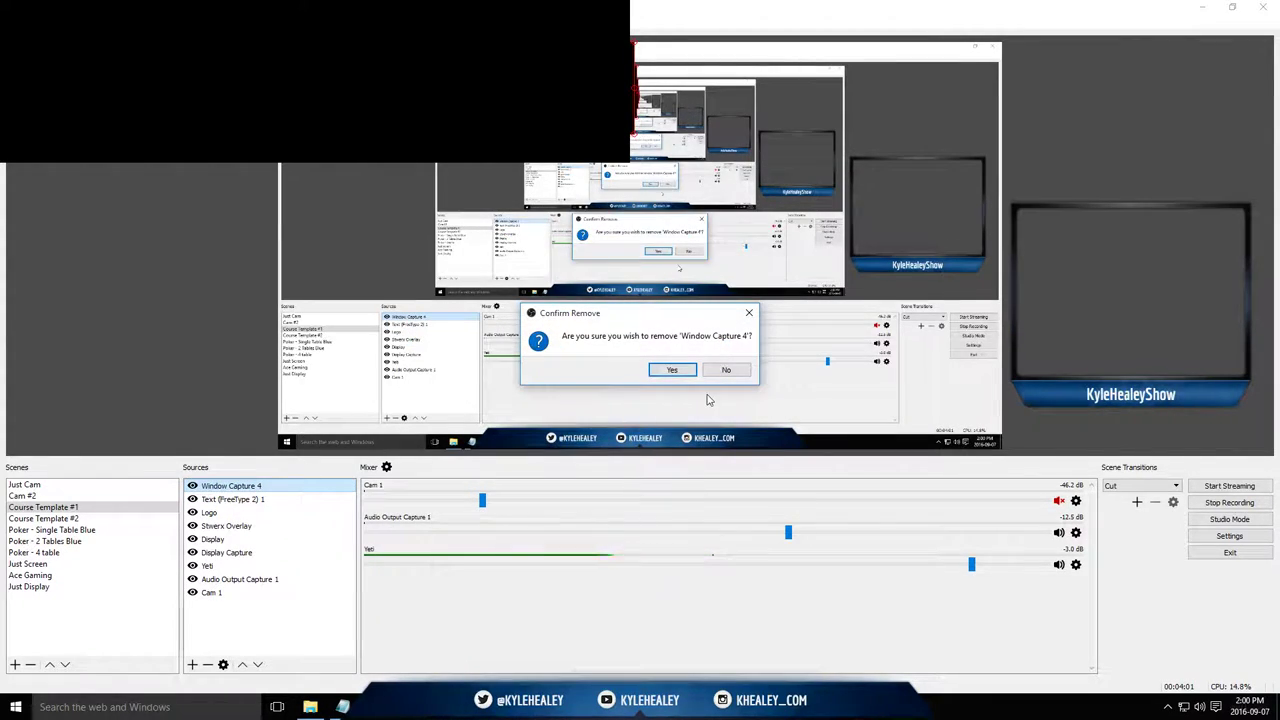
click(262, 528)
click(671, 370)
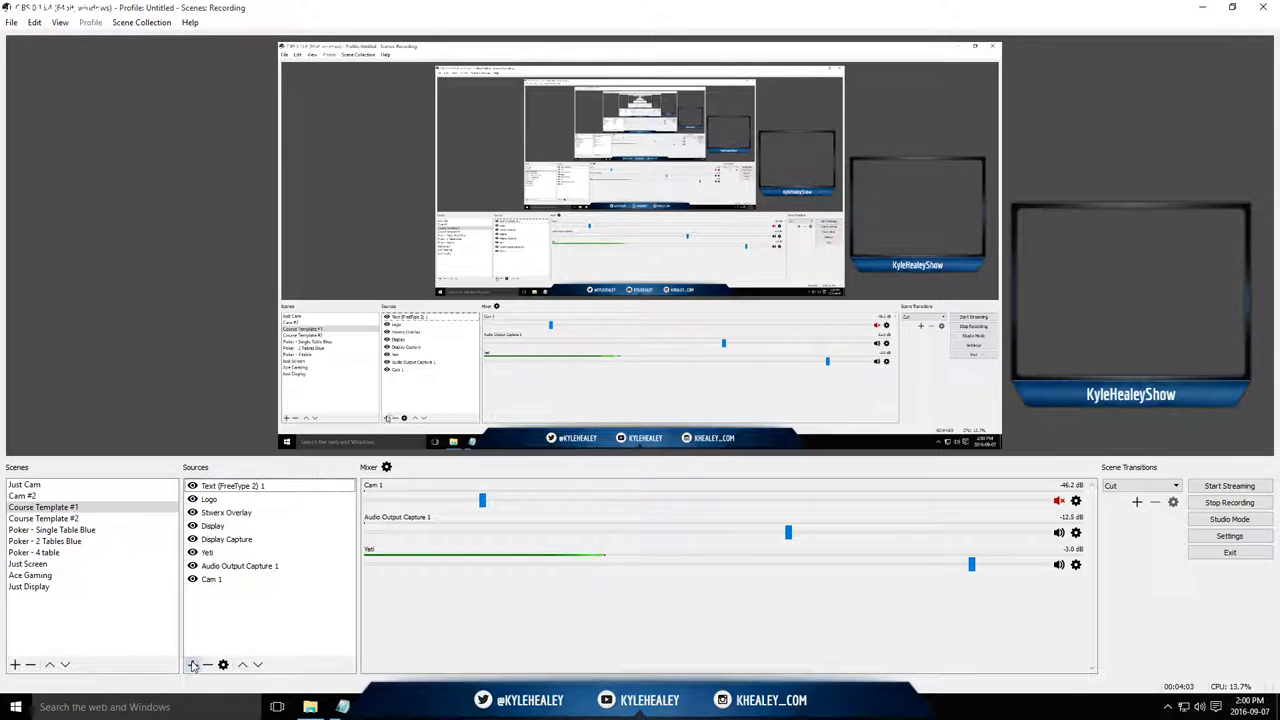
- Cancel a Game Capture, then add a Video Capture Device source with default settings
click(192, 664)
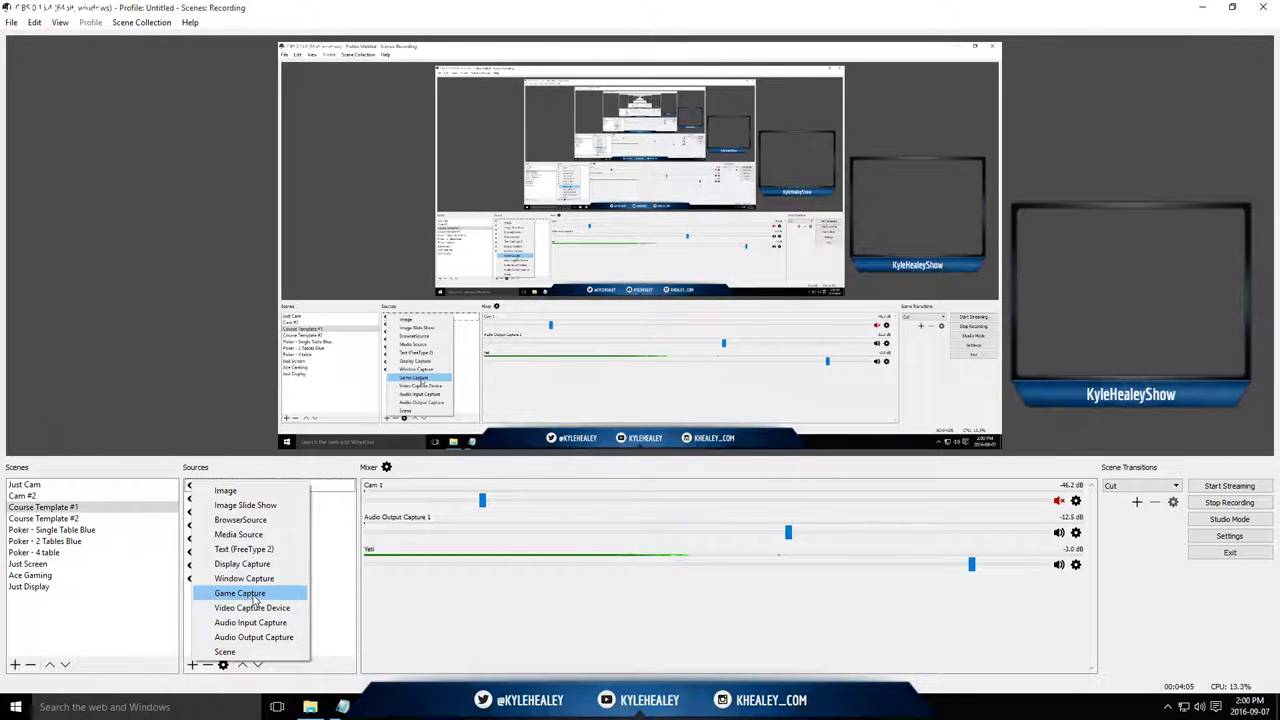
click(253, 596)
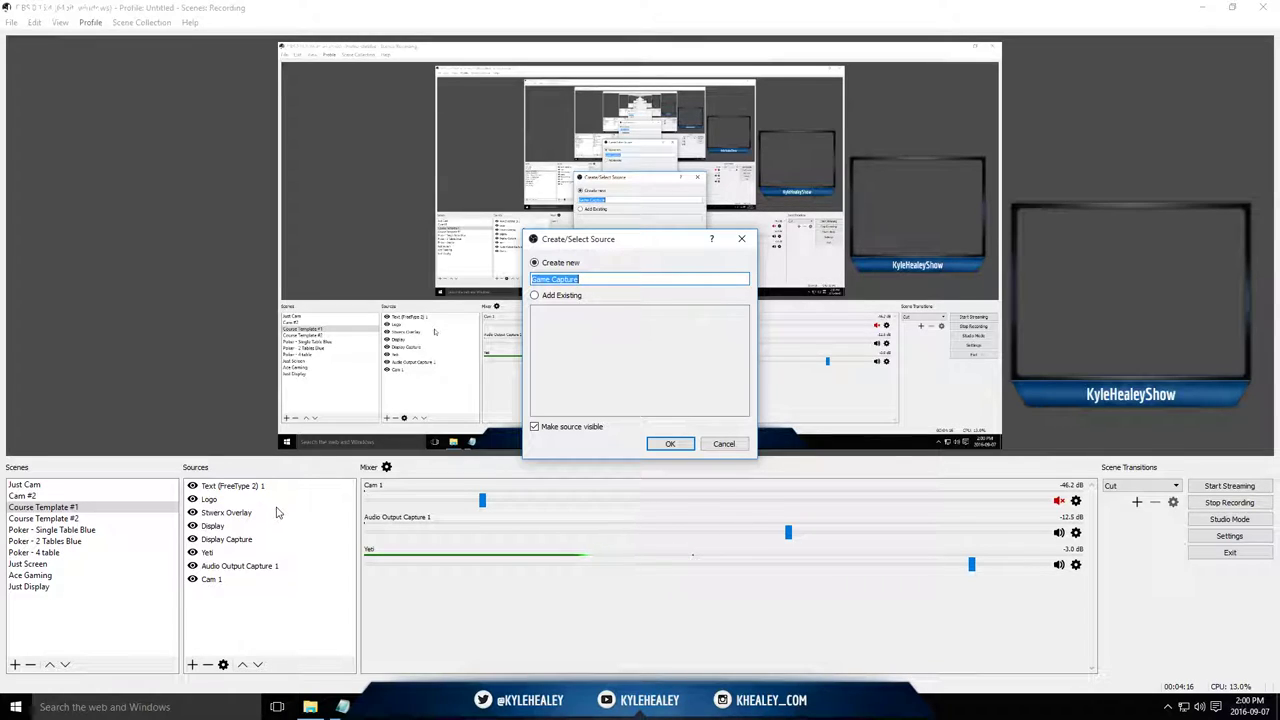
click(724, 443)
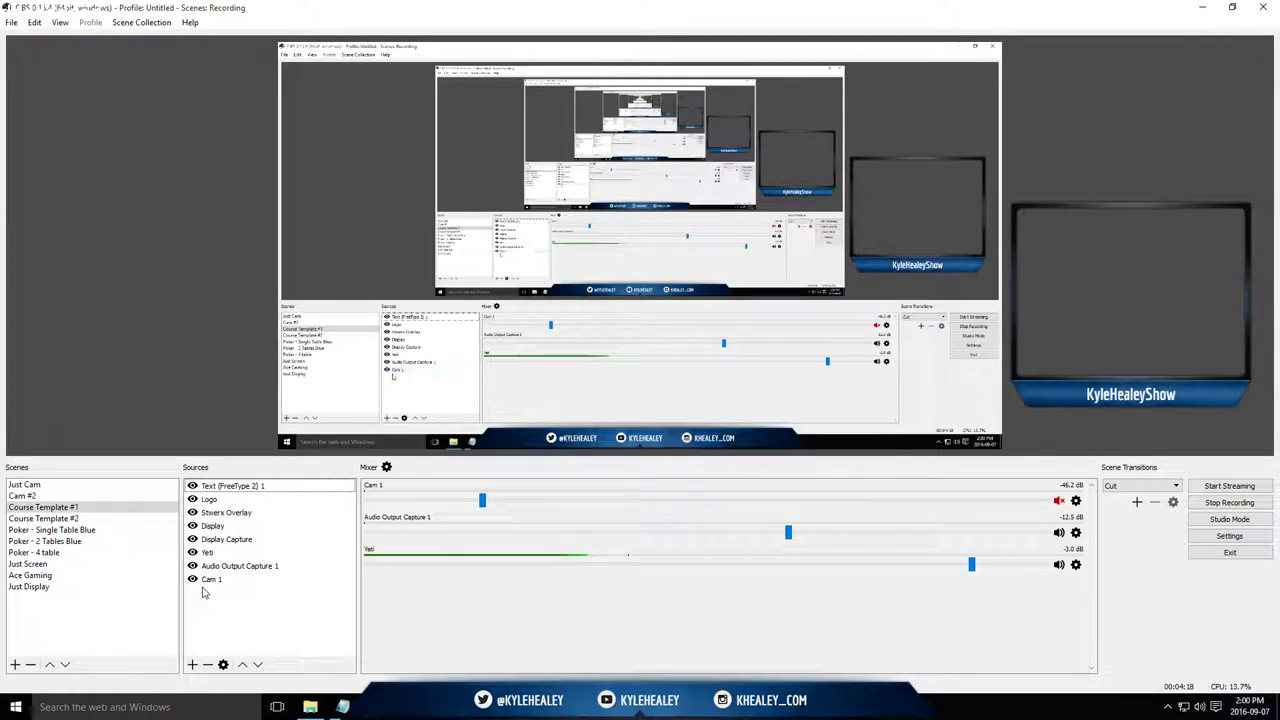
click(192, 664)
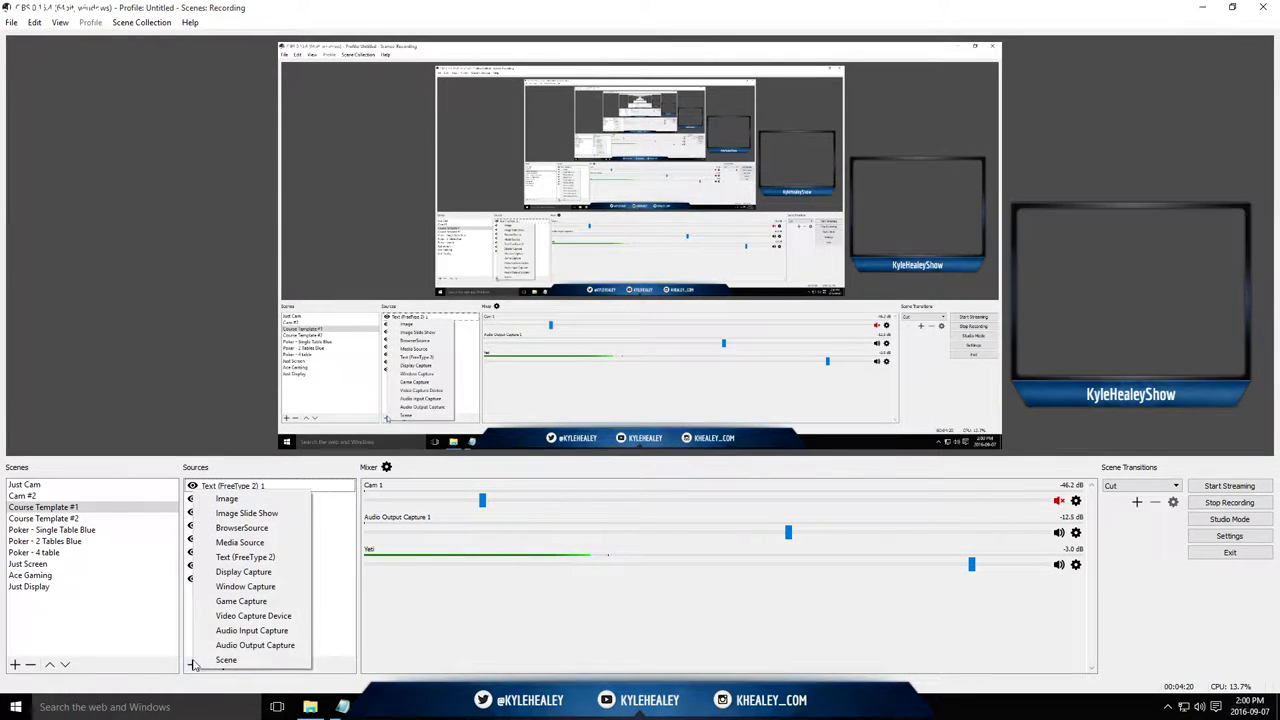
click(227, 612)
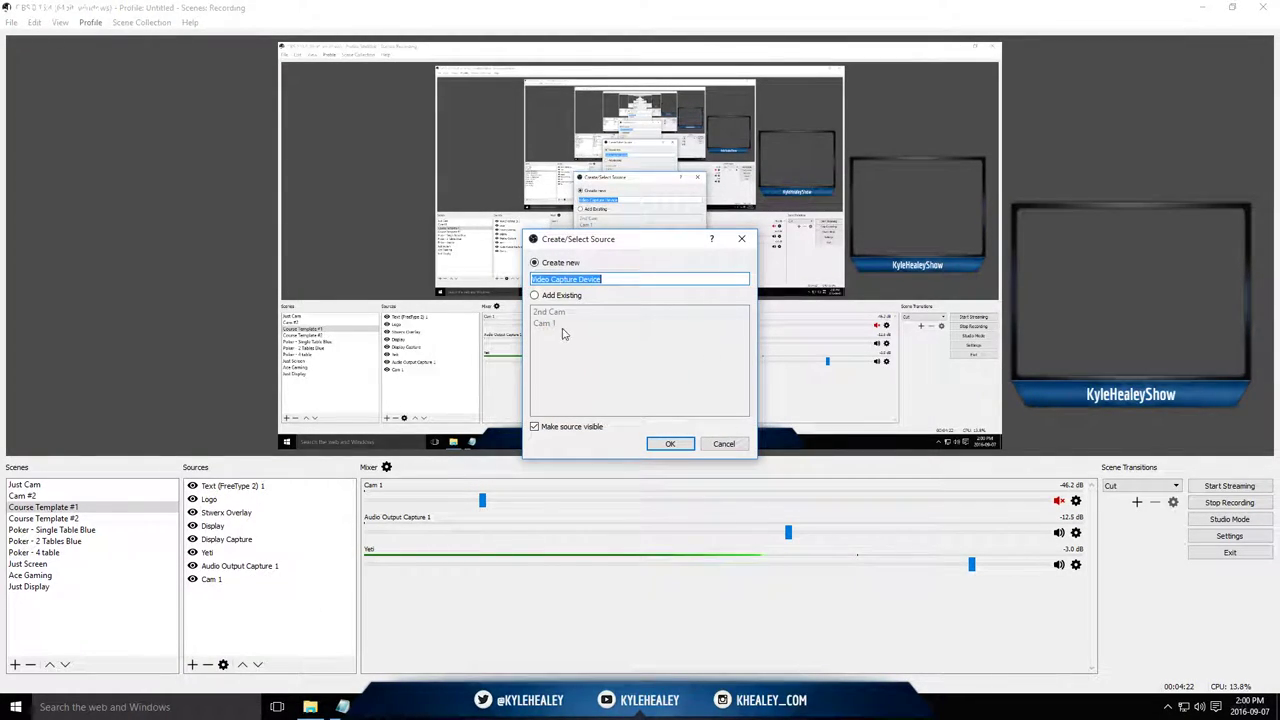
click(663, 445)
click(794, 535)
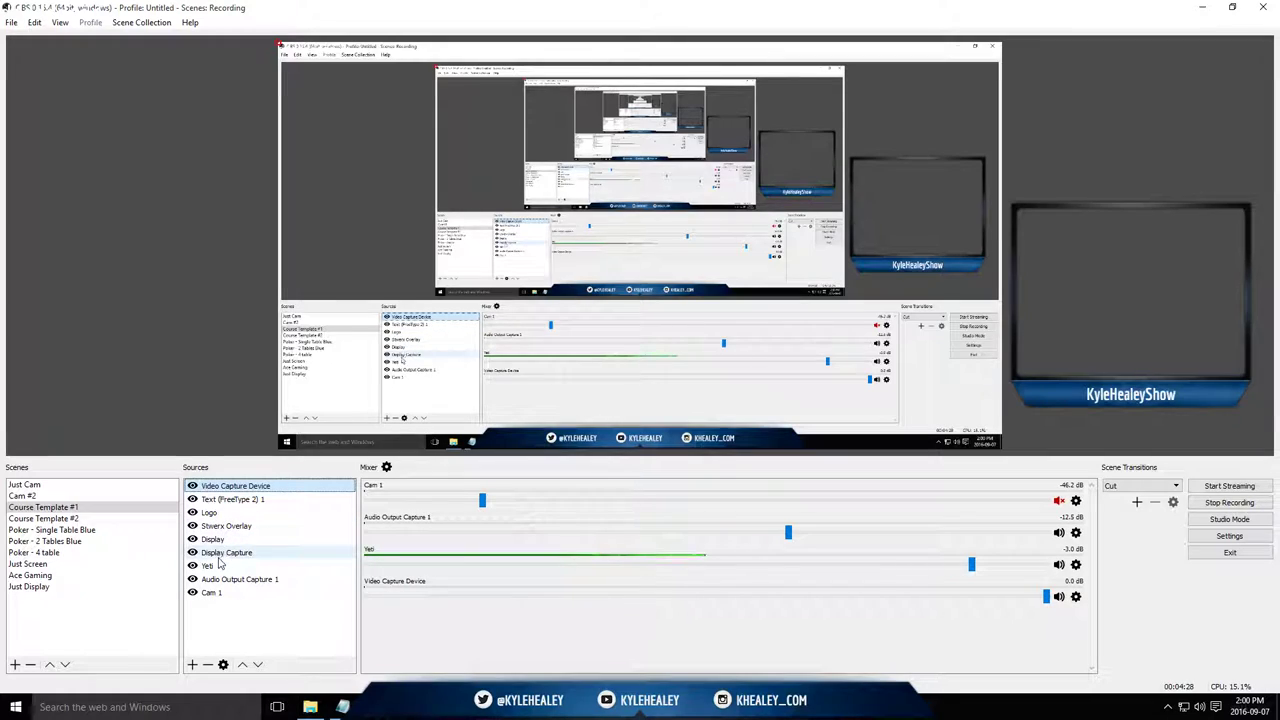
- Move Cam 1 to the top, then back down just below Display Capture
drag(208, 592, 215, 487)
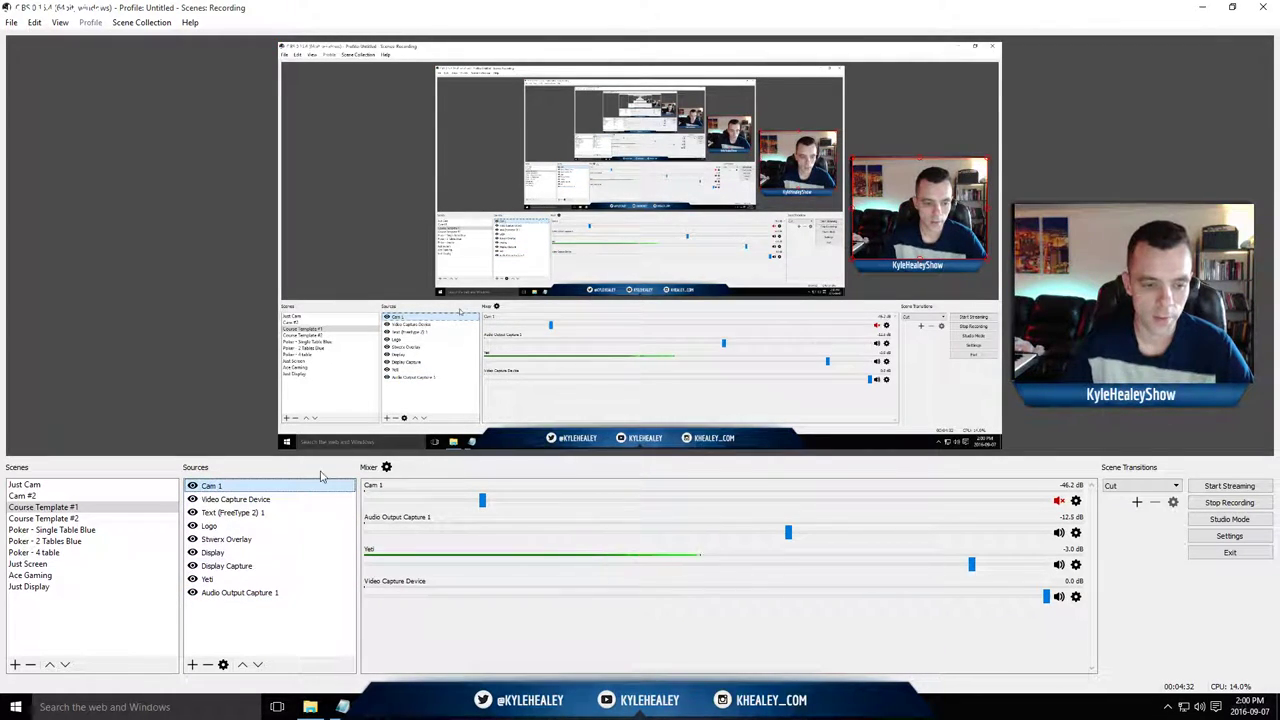
drag(260, 486, 285, 564)
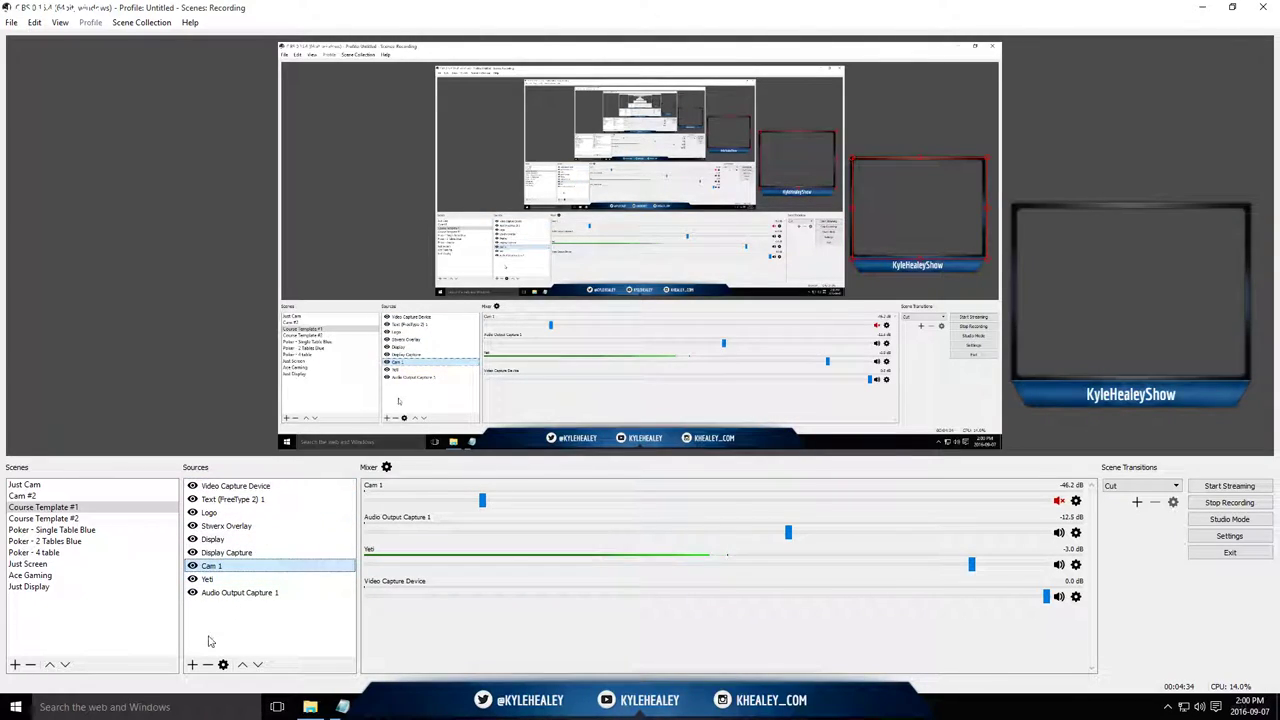
click(192, 664)
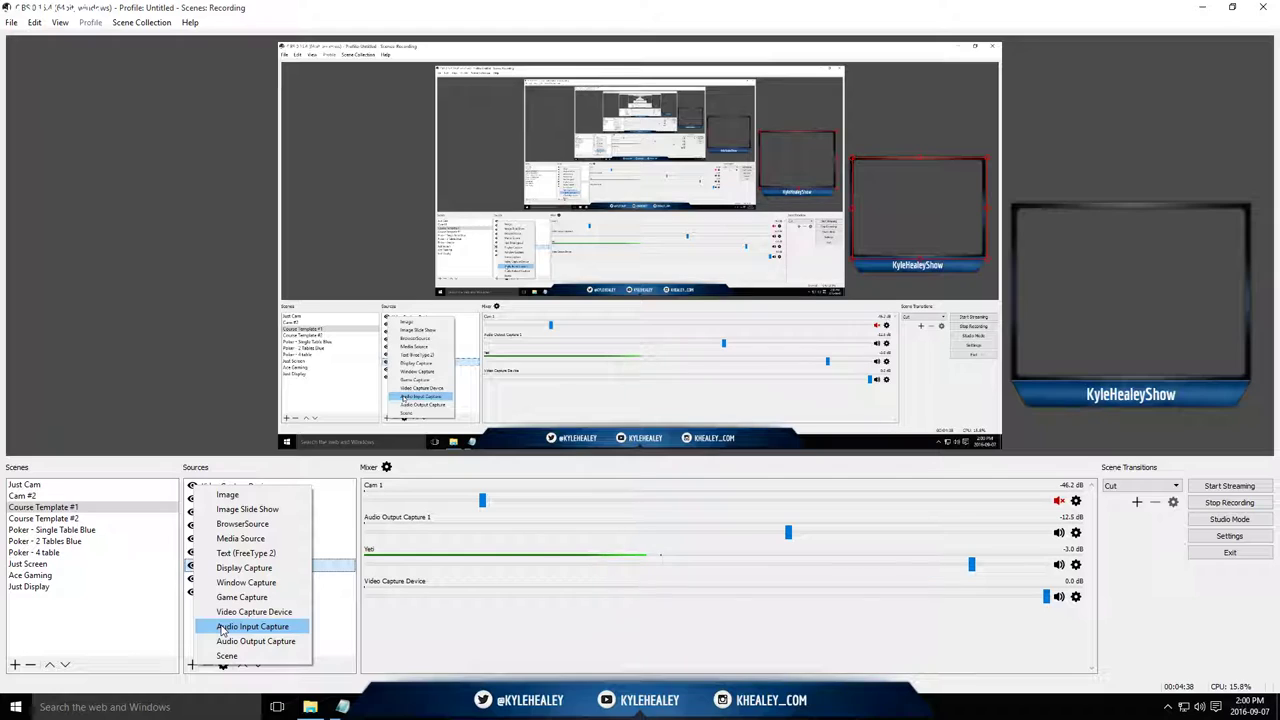
- Cancel an Audio Input Capture, put Cam 1 on top, and set Audio Output Capture 1 to -11.2 dB
click(222, 627)
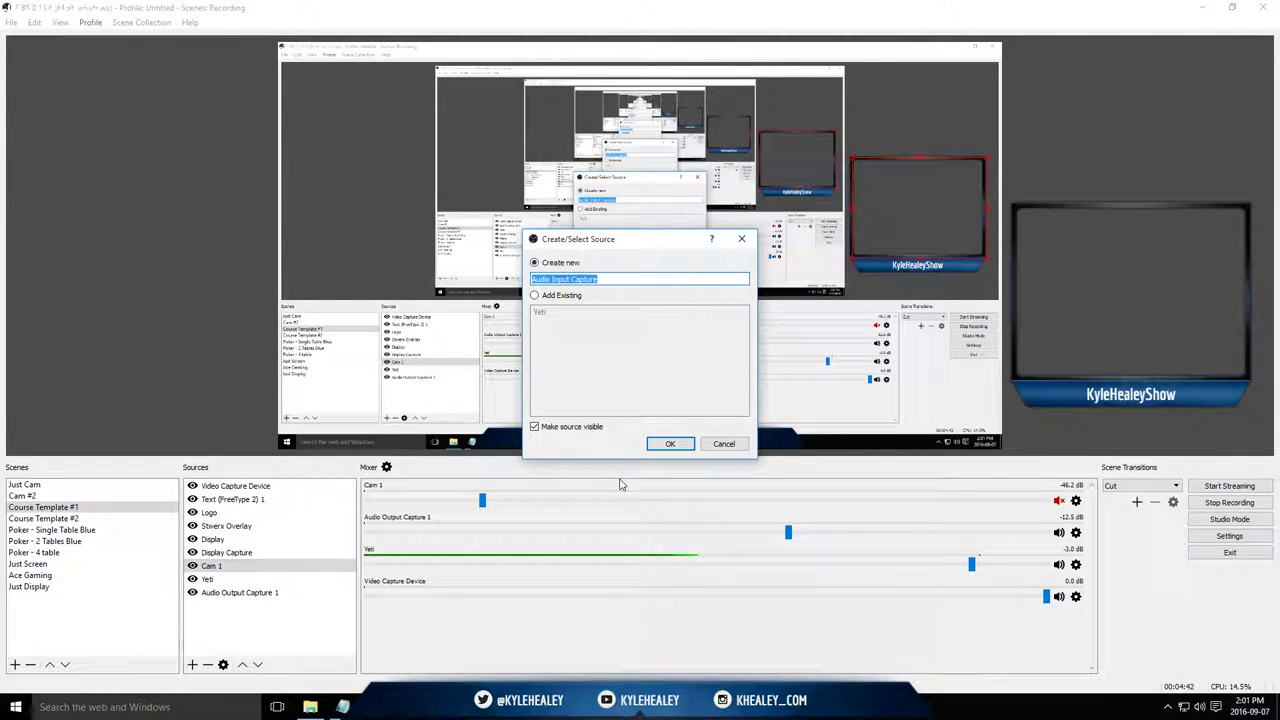
click(723, 443)
drag(211, 487, 211, 487)
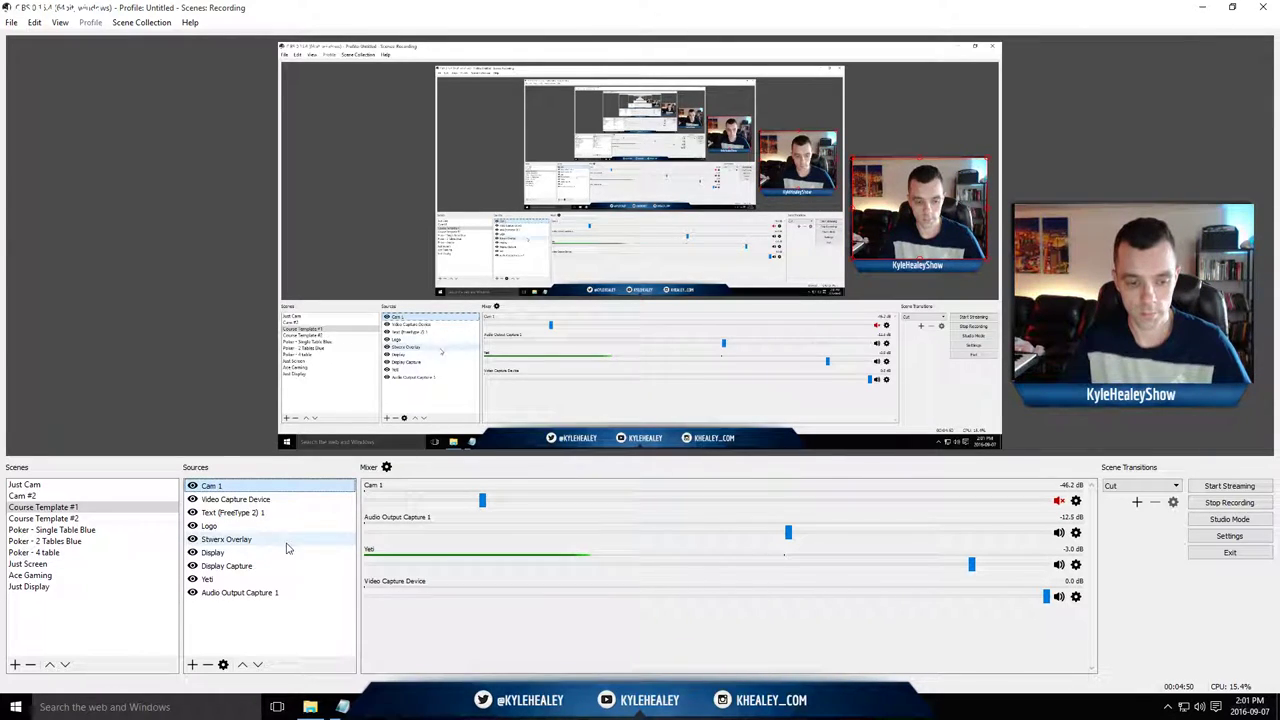
scroll(599, 542, up, 2)
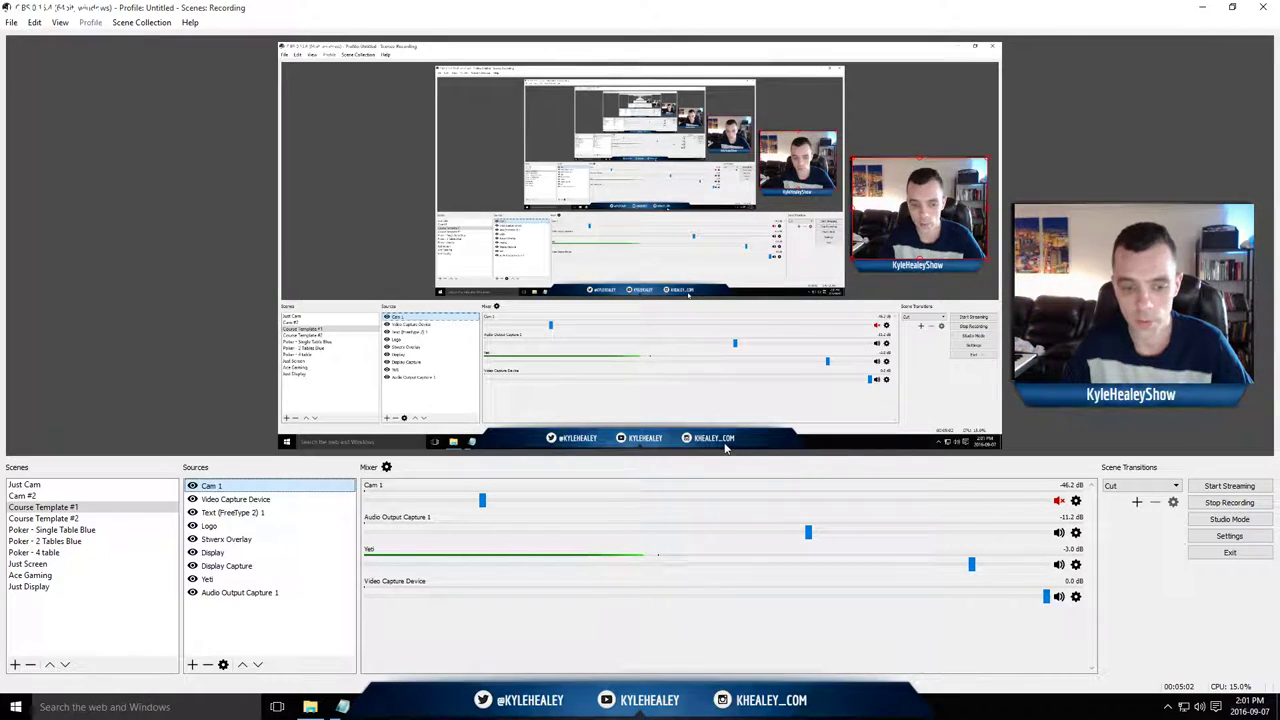
click(194, 664)
click(235, 640)
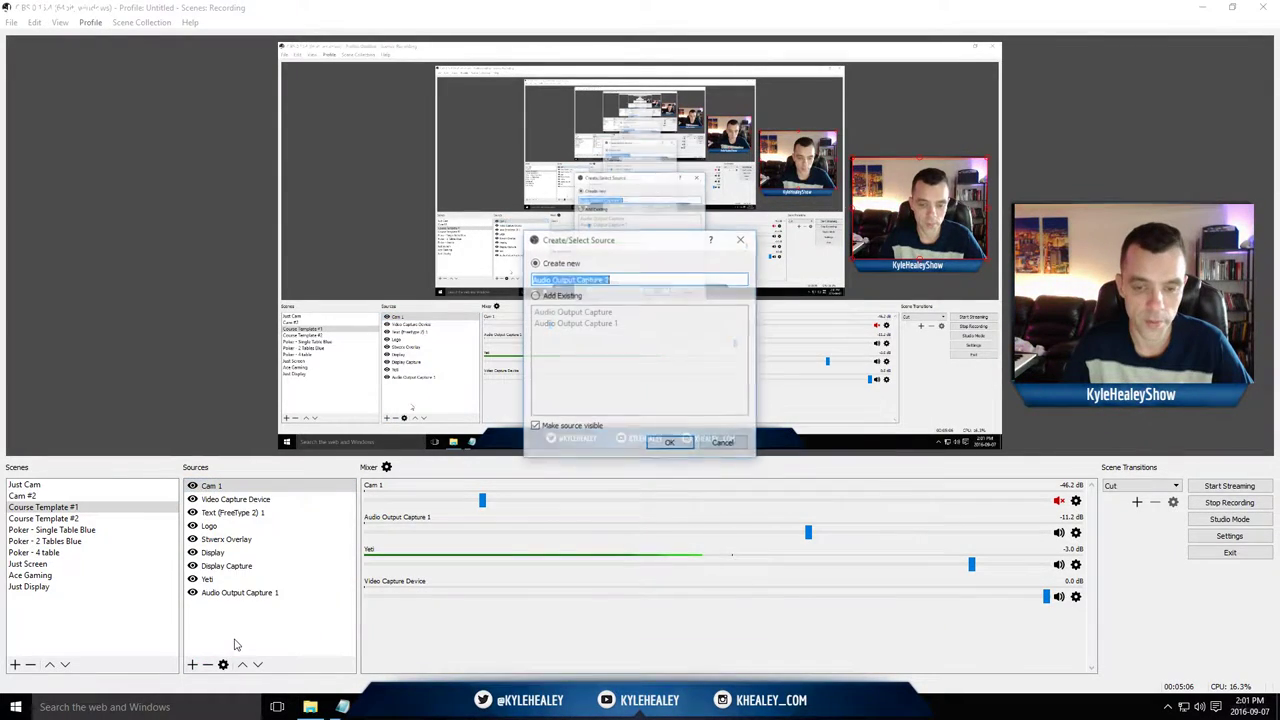
click(724, 442)
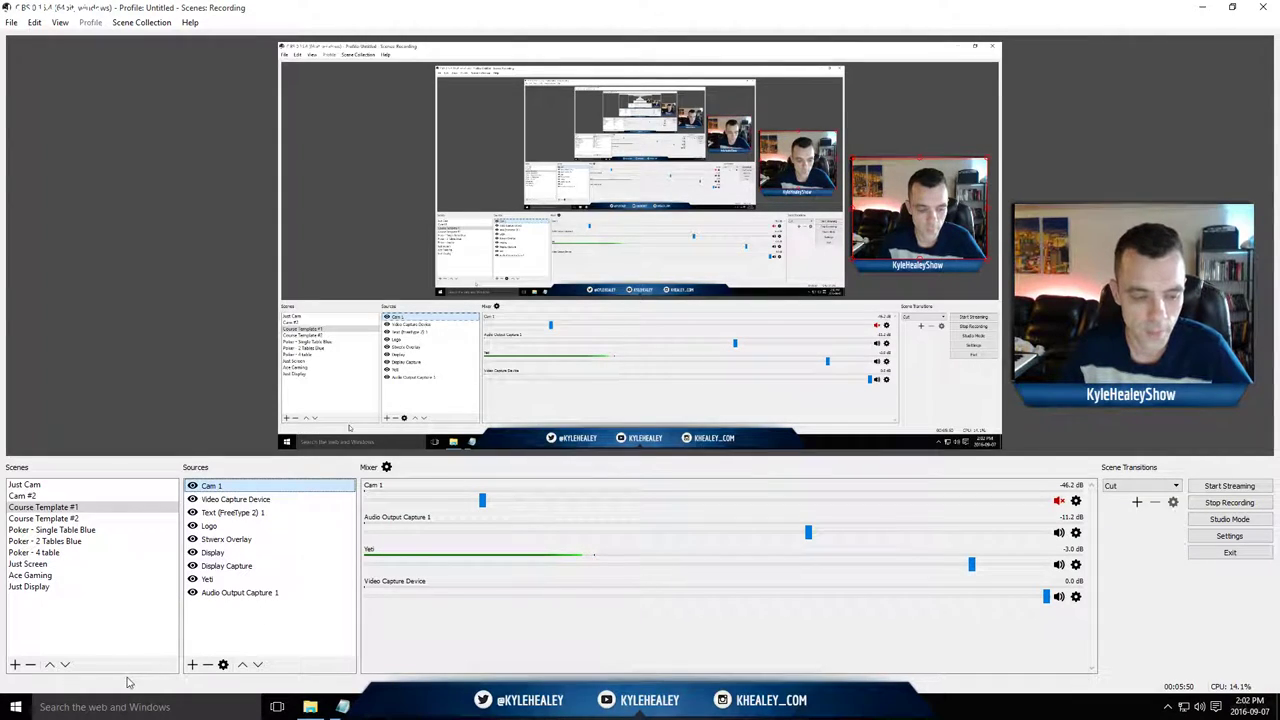
- Bring up the list of source types that can be added to the scene
click(192, 664)
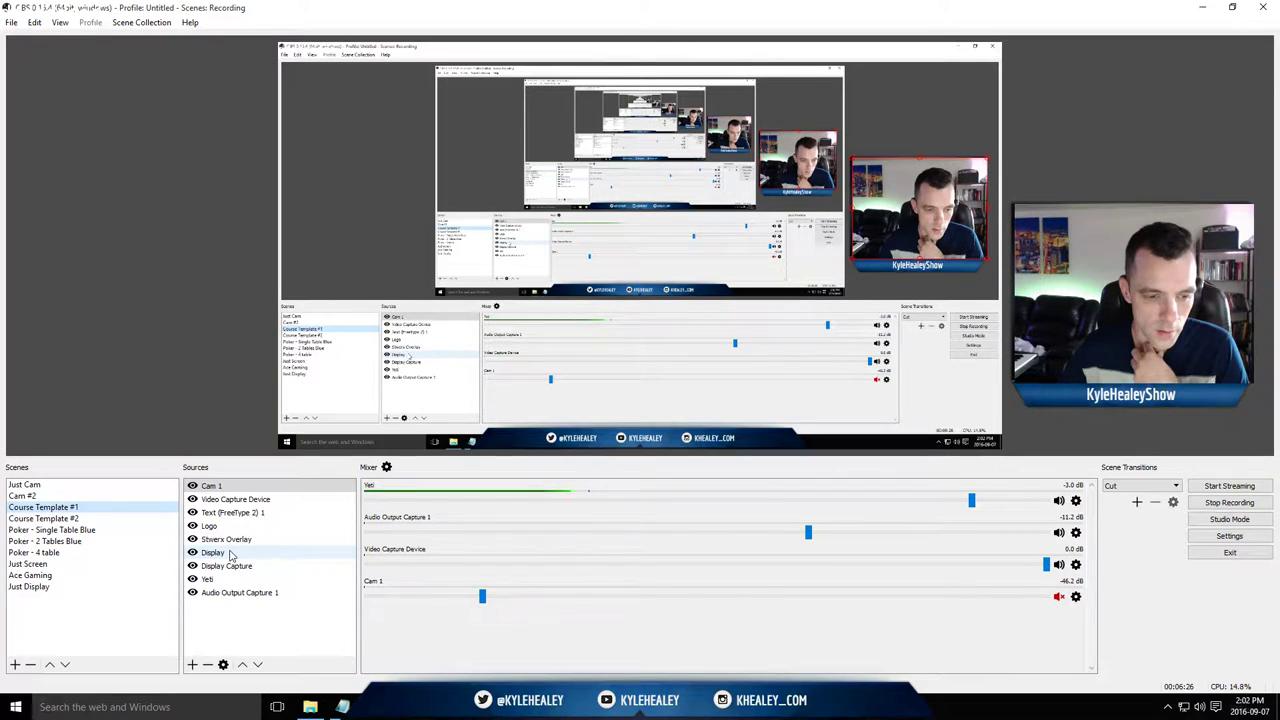
double_click(263, 514)
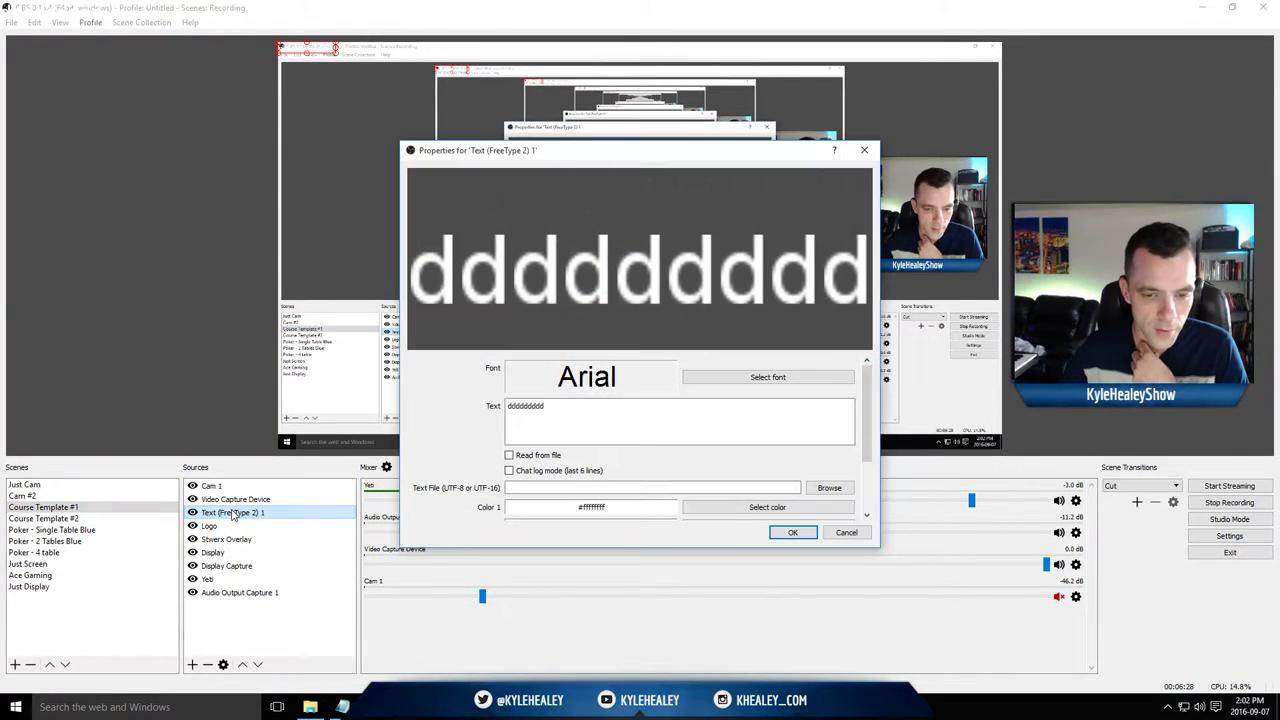